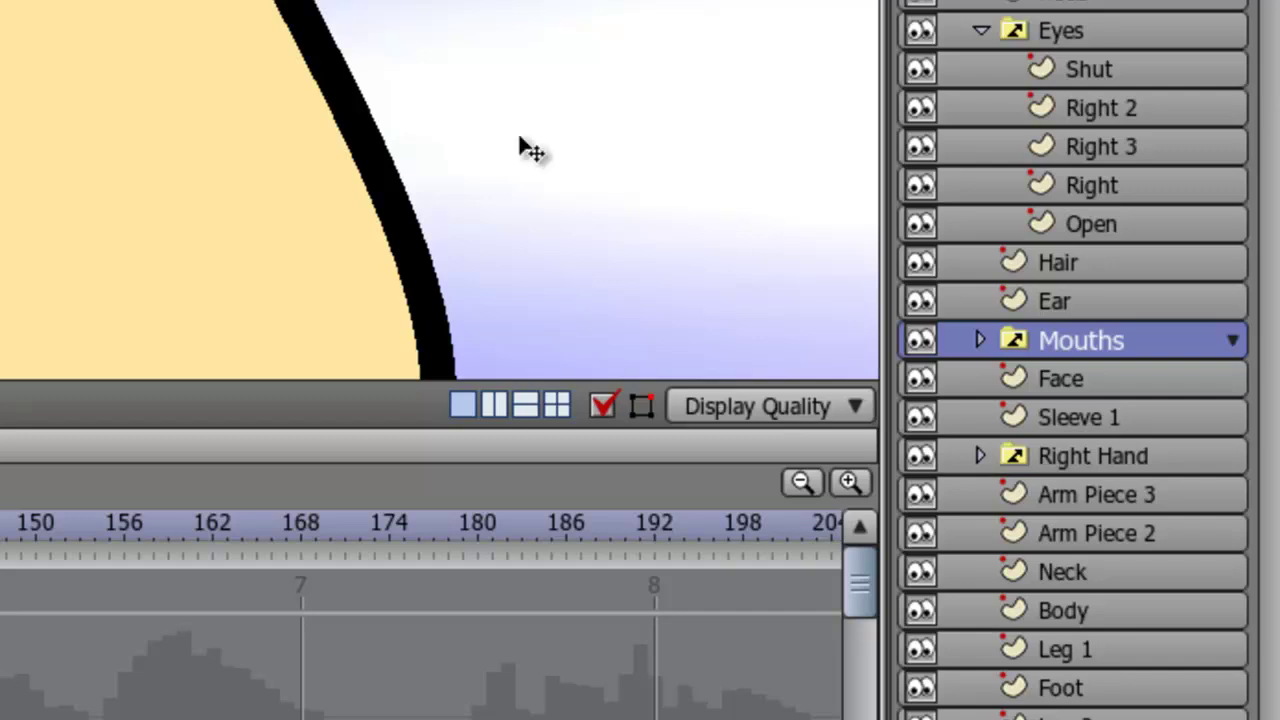
# - Expand the Mouths switch group and look through its mouth shapes, from F Sound down to Still
pyautogui.click(980, 340)
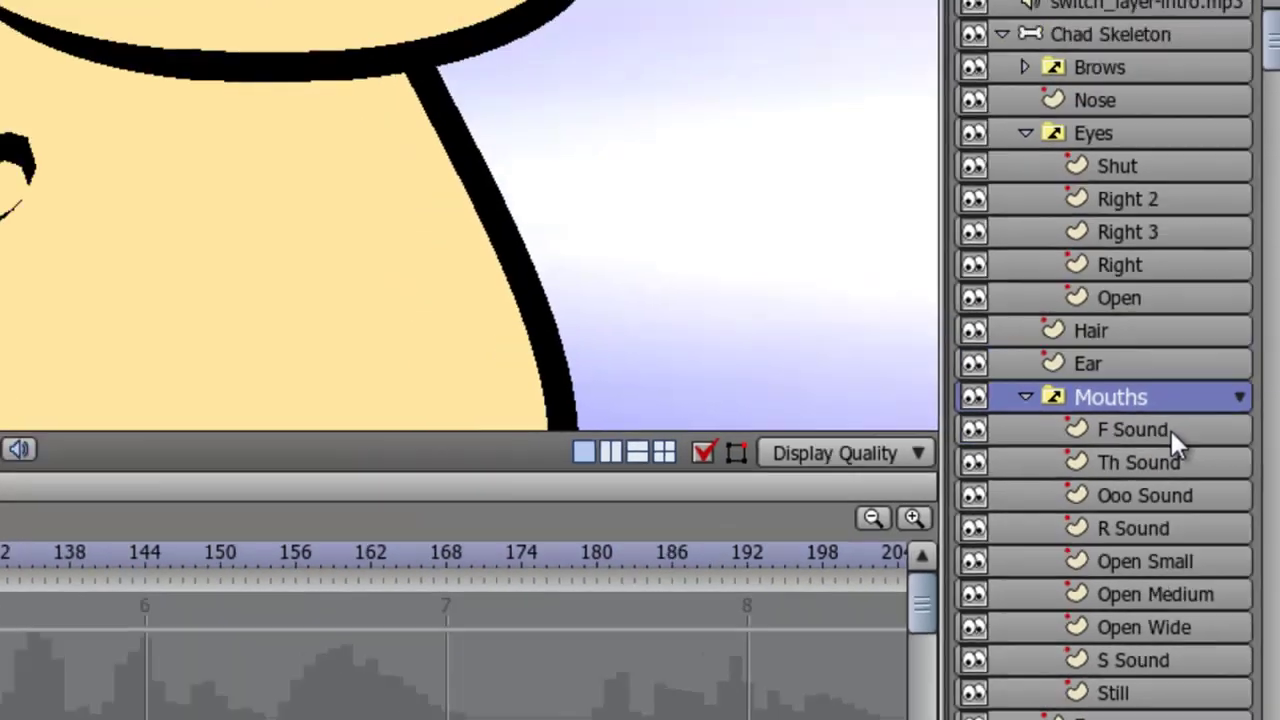
pyautogui.click(1151, 379)
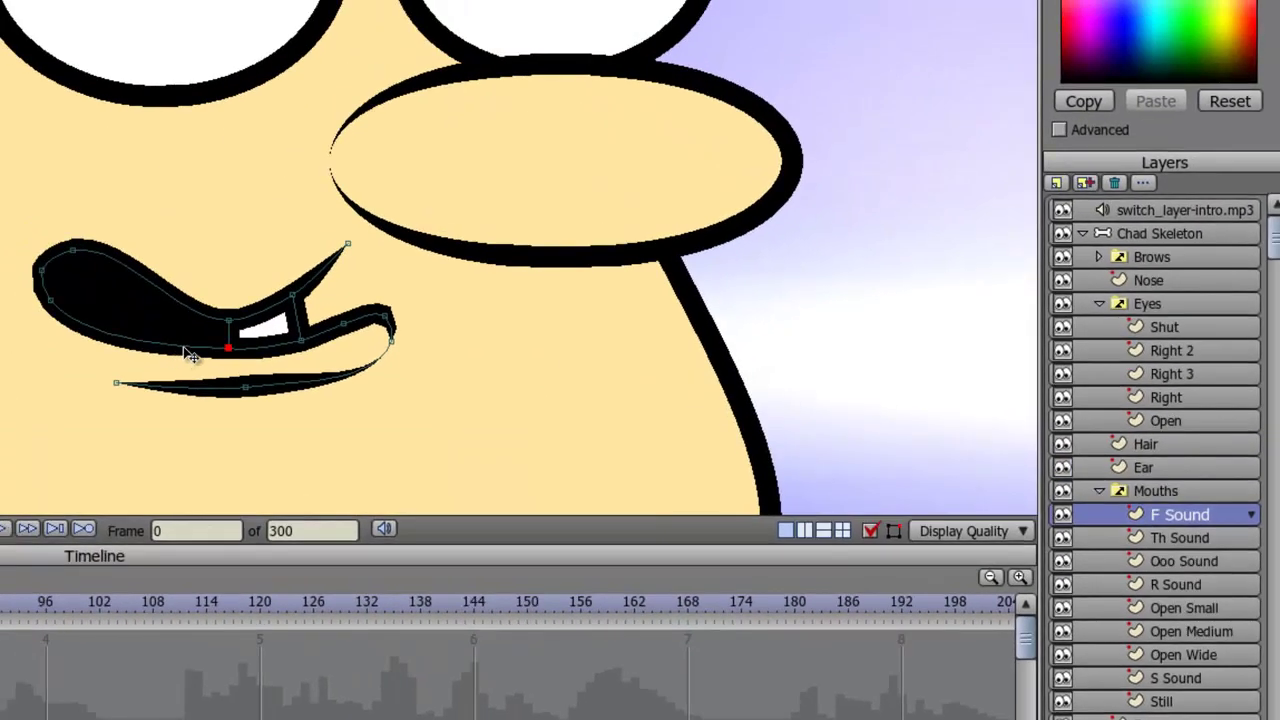
pyautogui.click(1222, 538)
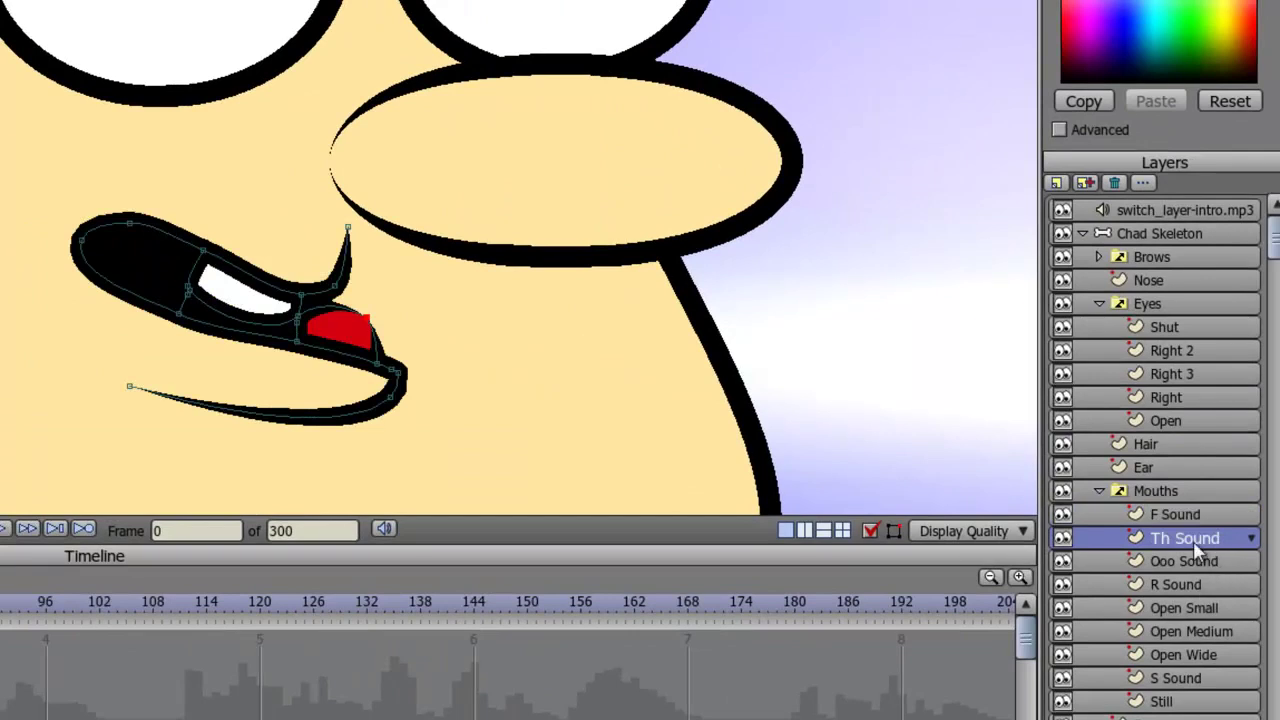
pyautogui.click(1195, 608)
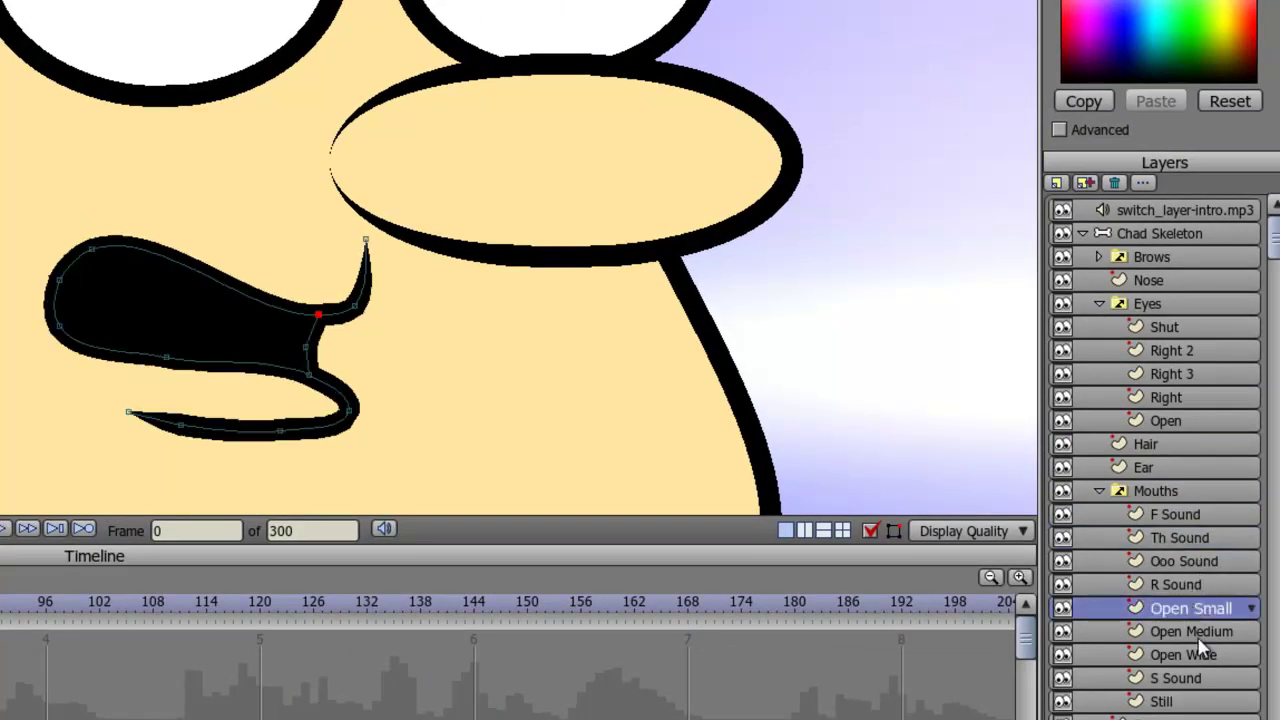
pyautogui.click(1199, 639)
pyautogui.click(1200, 656)
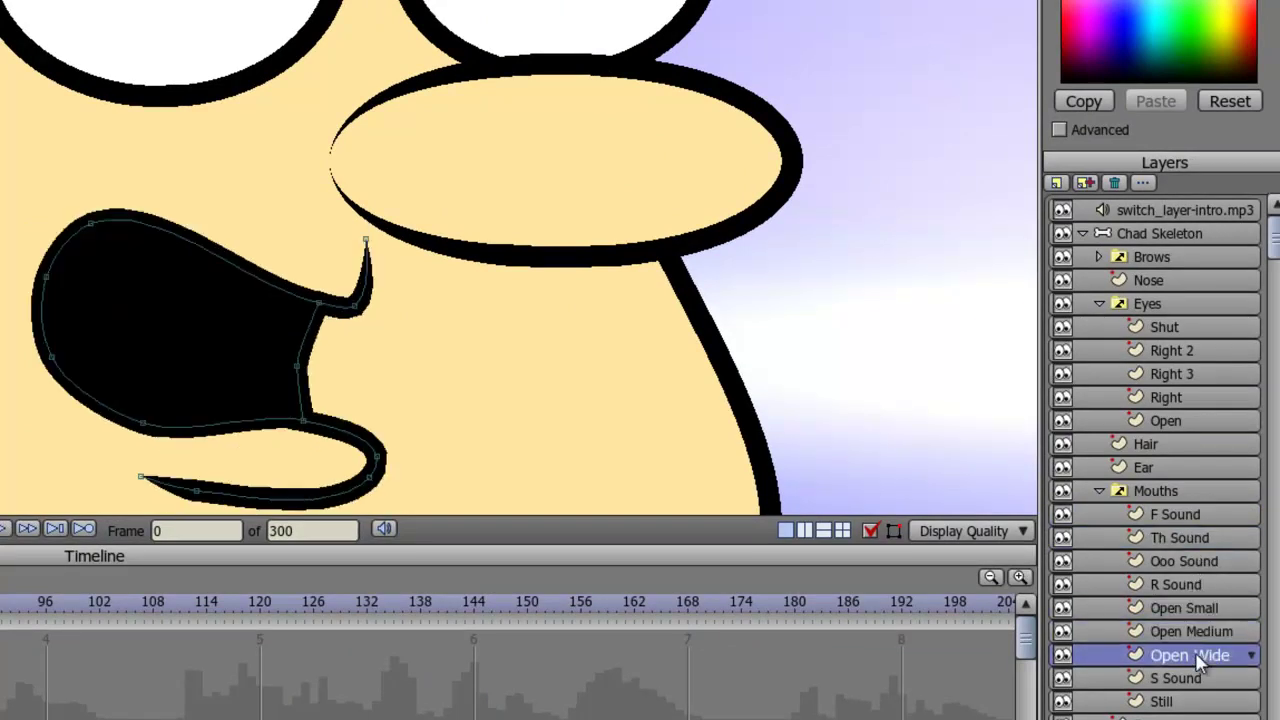
pyautogui.click(1185, 679)
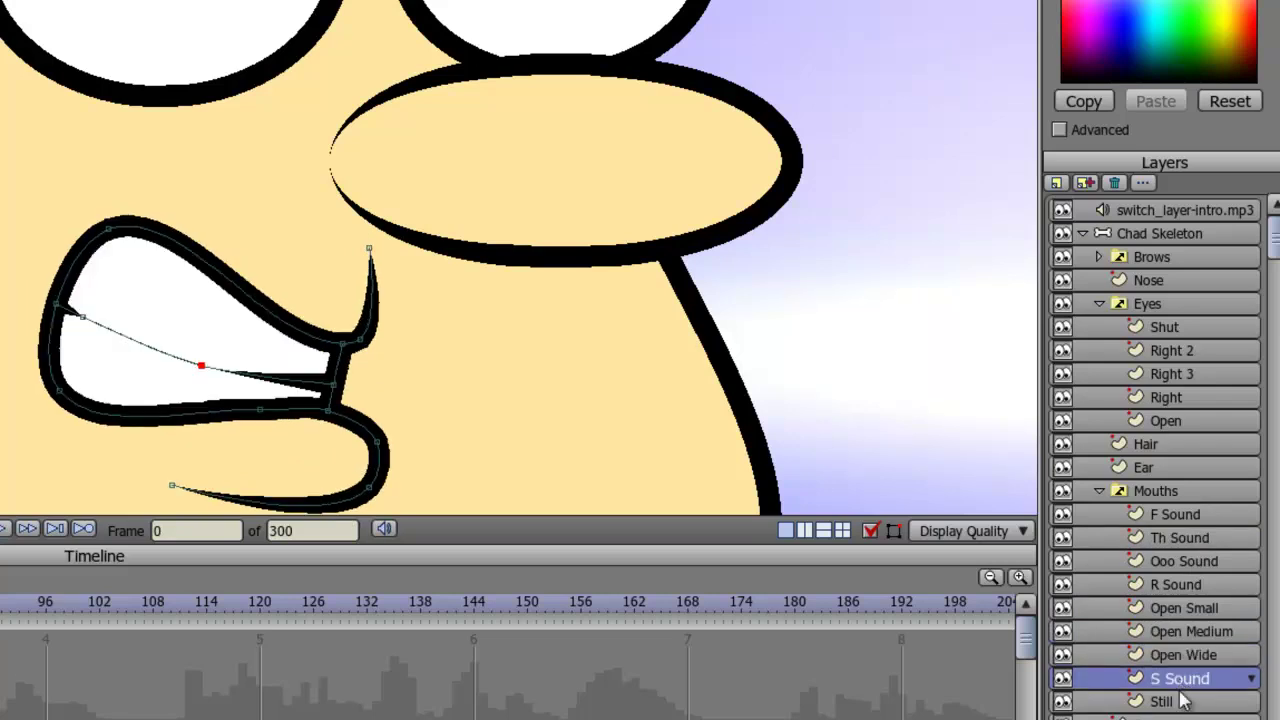
pyautogui.click(1183, 702)
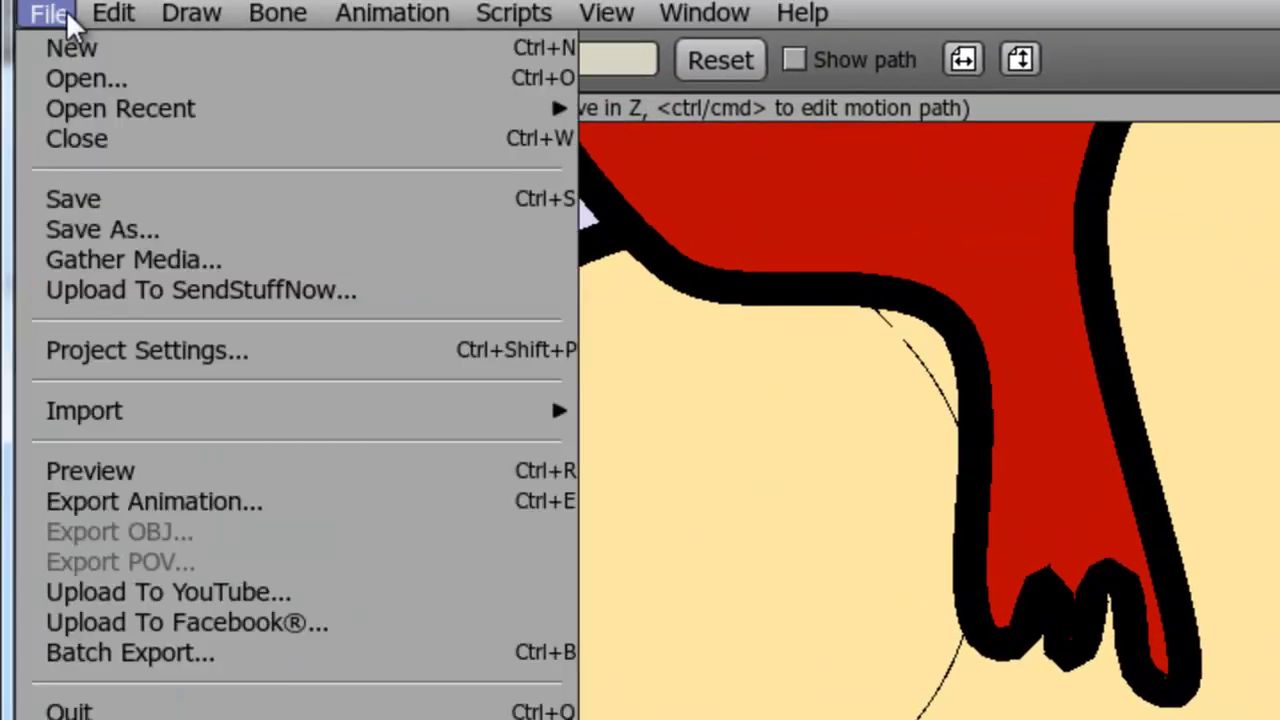
# - Locate the command for importing an audio file
pyautogui.moveTo(146, 420)
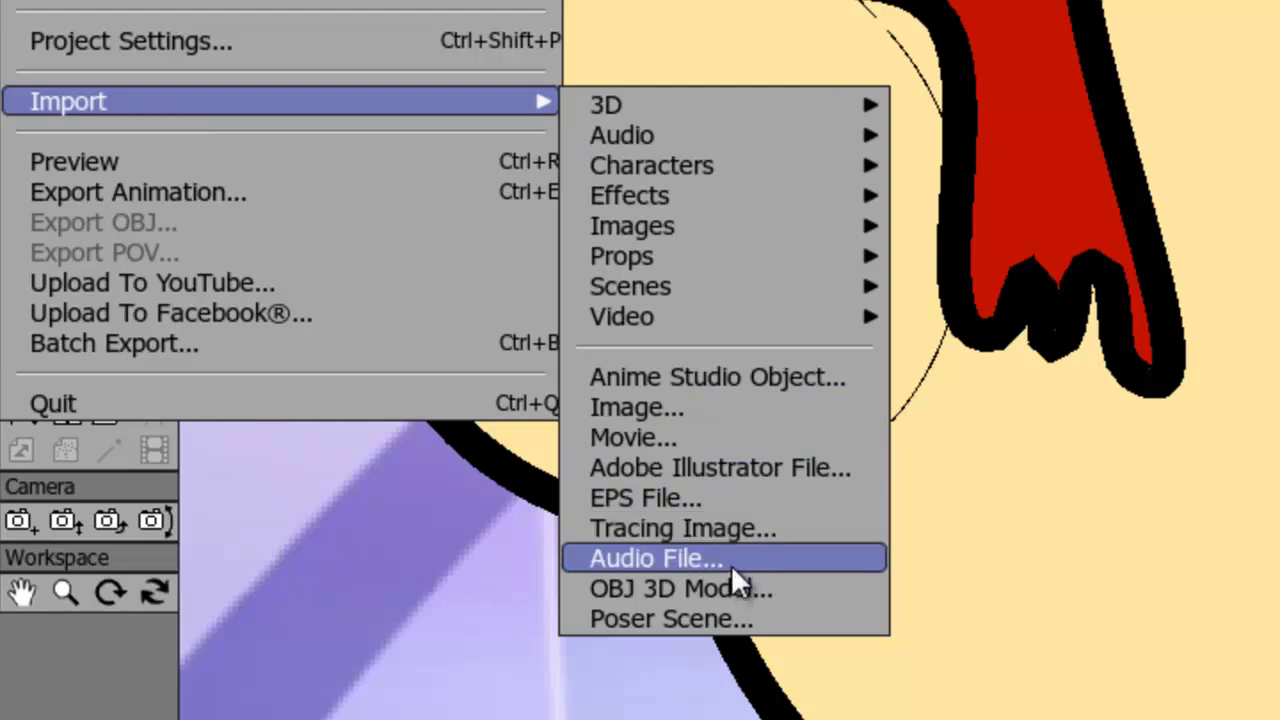
pyautogui.click(731, 564)
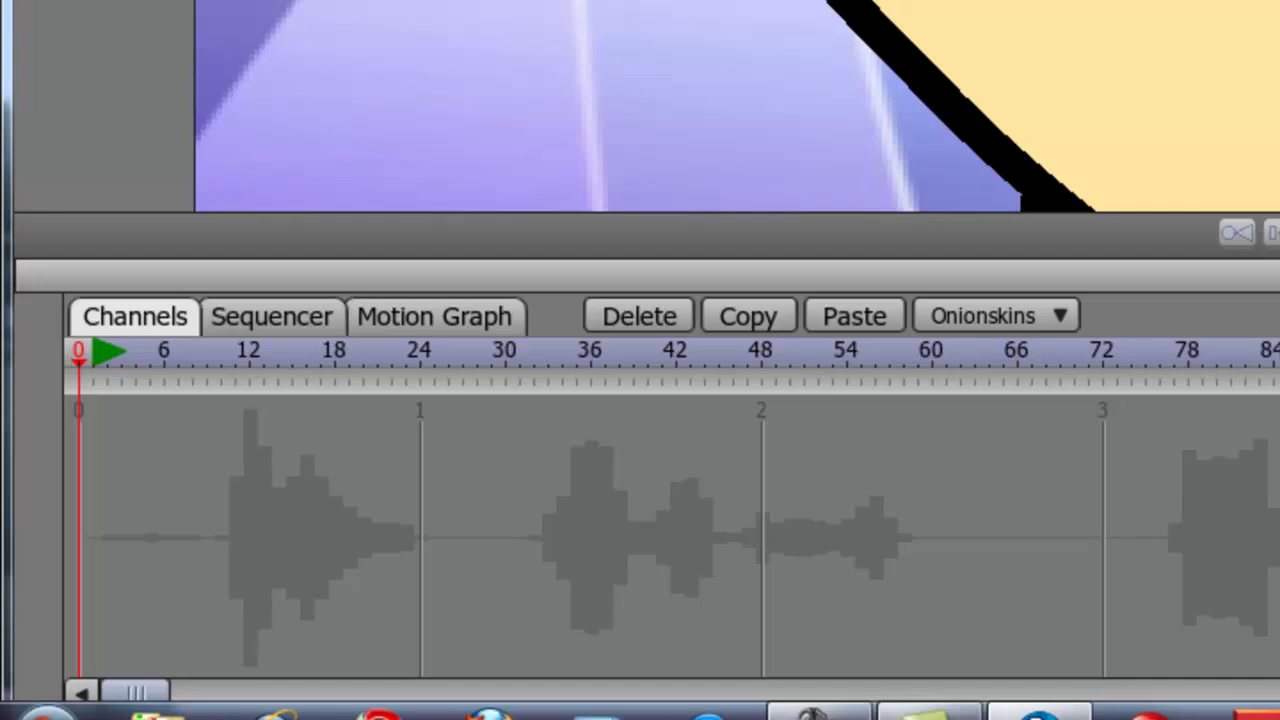
# - Set the Mouths switch layer to the Still shape at frame 1
pyautogui.press('Right')
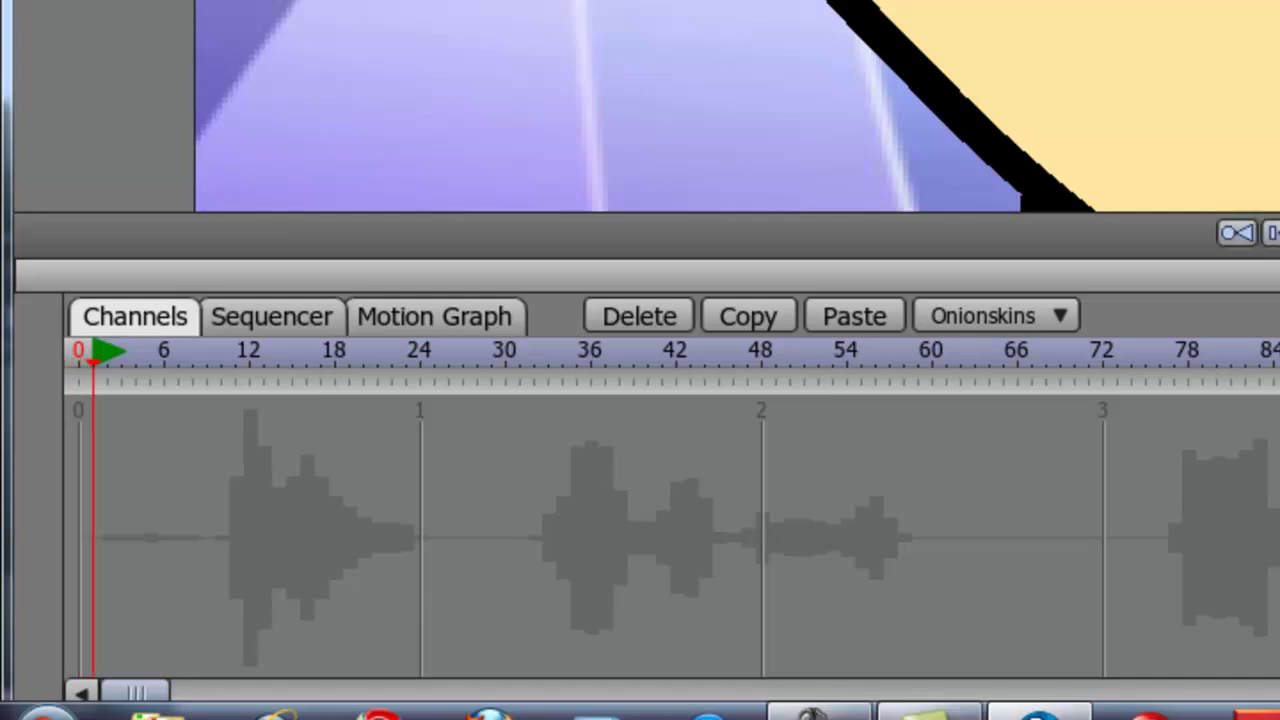
pyautogui.press('Left')
pyautogui.press('Right')
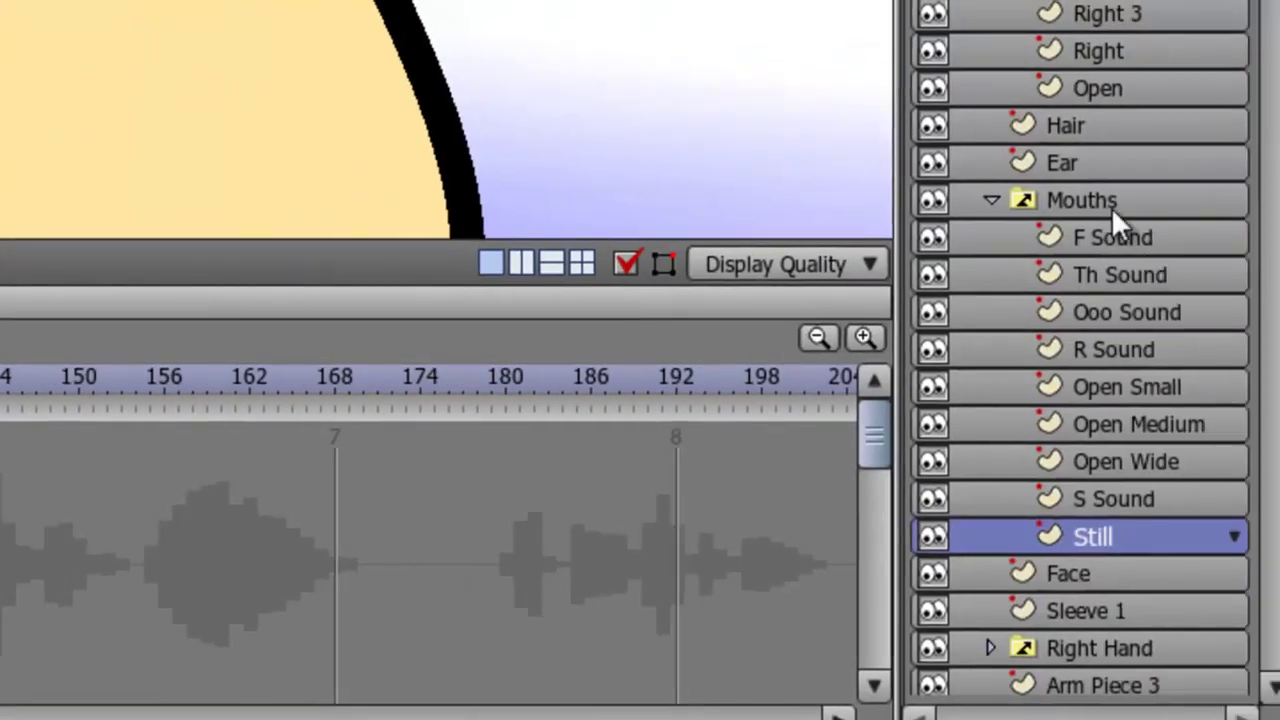
pyautogui.click(1102, 205)
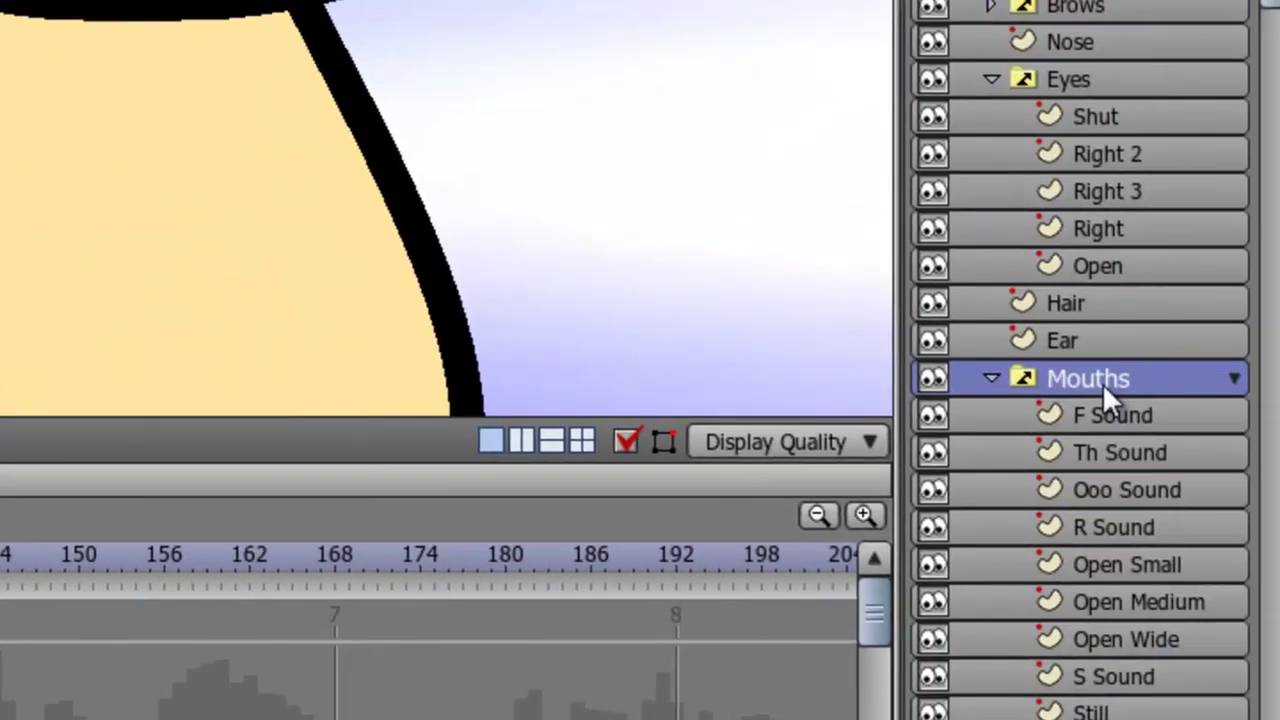
pyautogui.rightClick(1102, 383)
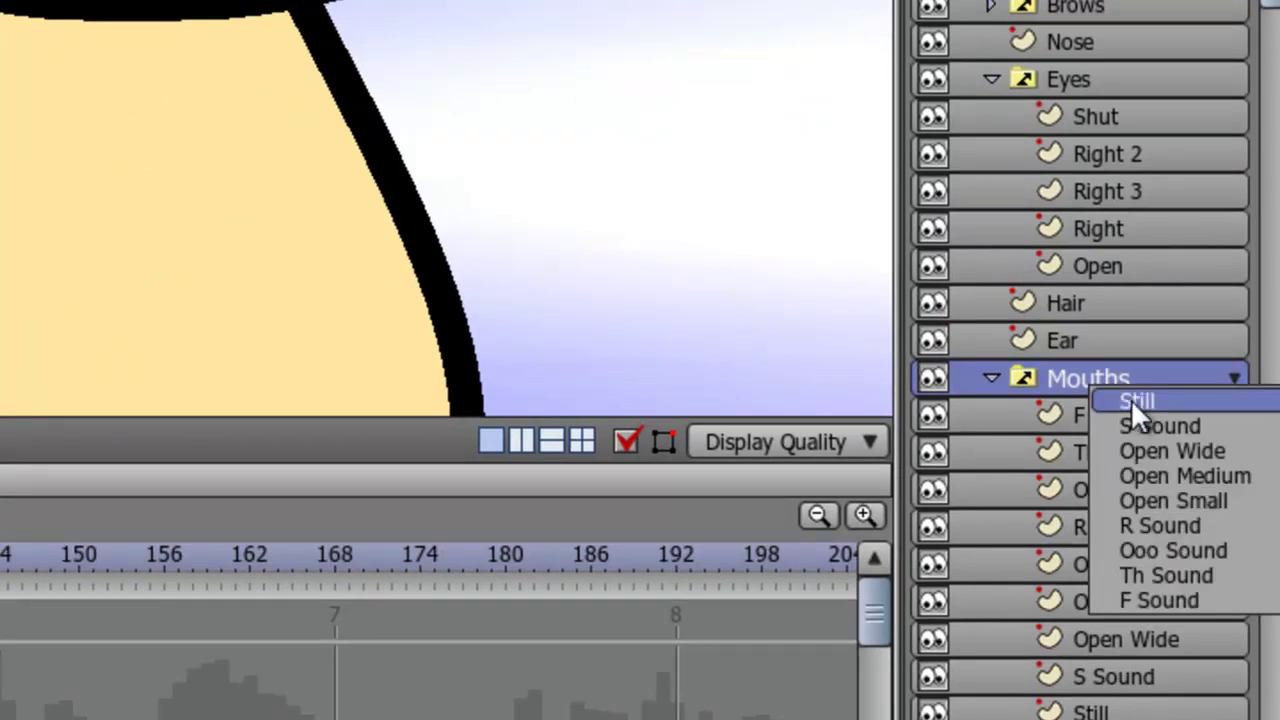
pyautogui.click(1131, 399)
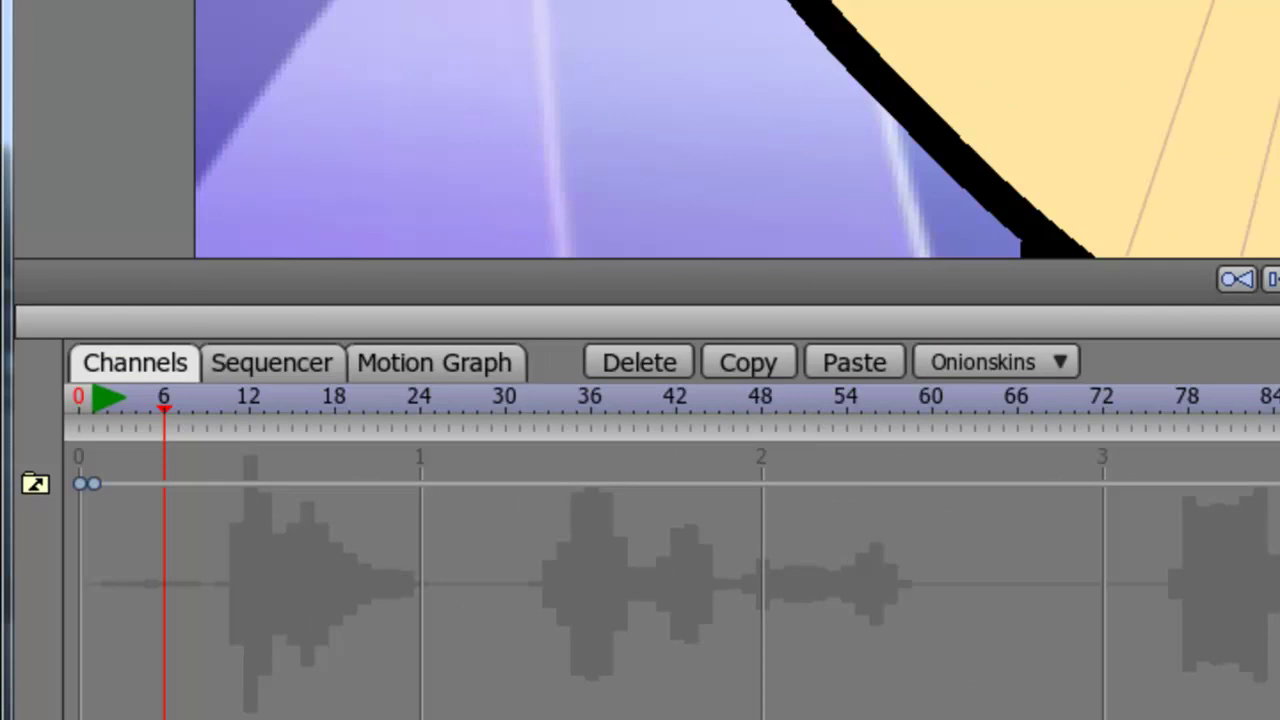
# - Play the audio to find where speech begins, and set the Mouths layer to Open Small at frame 11
pyautogui.press('space')
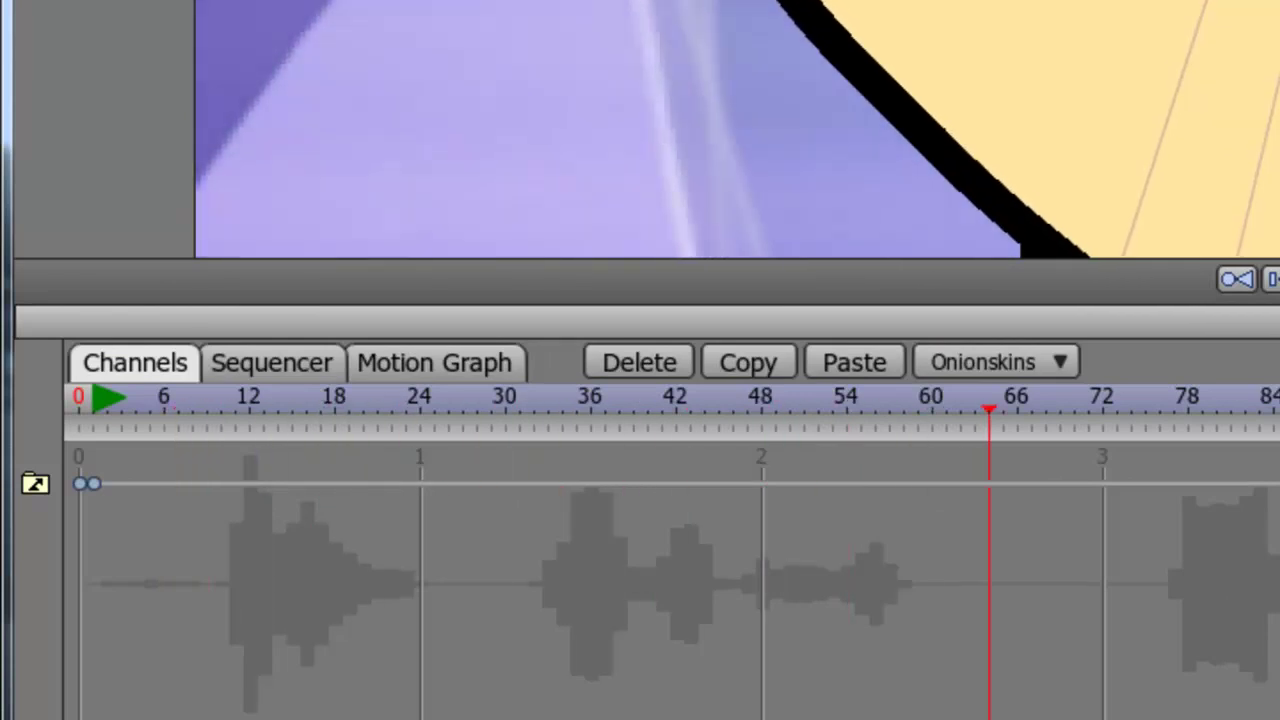
pyautogui.click(165, 411)
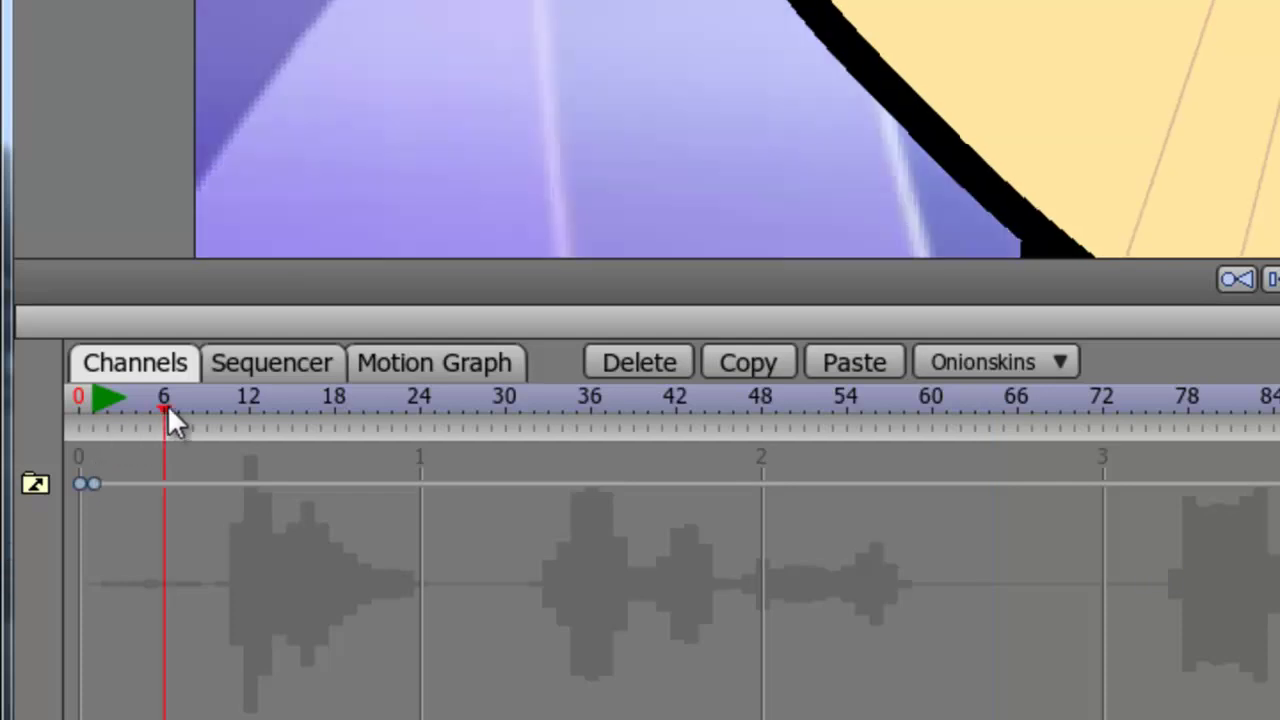
pyautogui.press('Right')
pyautogui.press('Right')
pyautogui.press('Right')
pyautogui.press('Right')
pyautogui.press('Right')
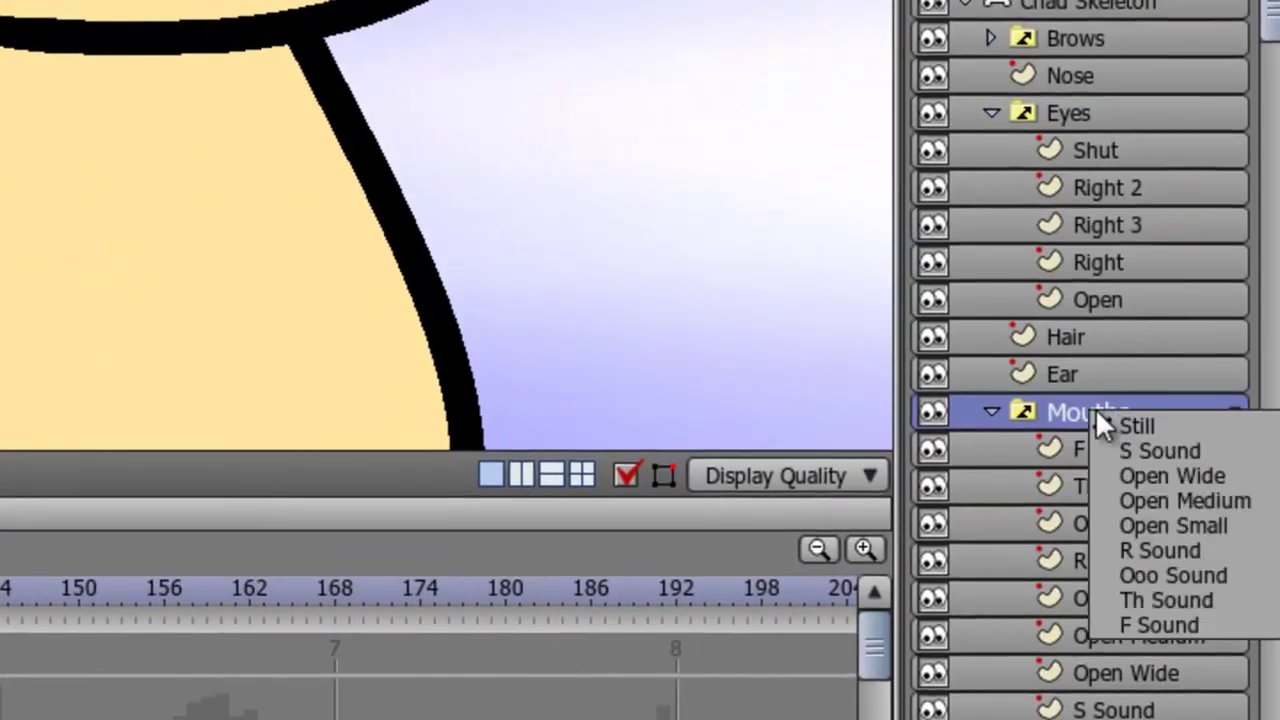
pyautogui.click(1129, 530)
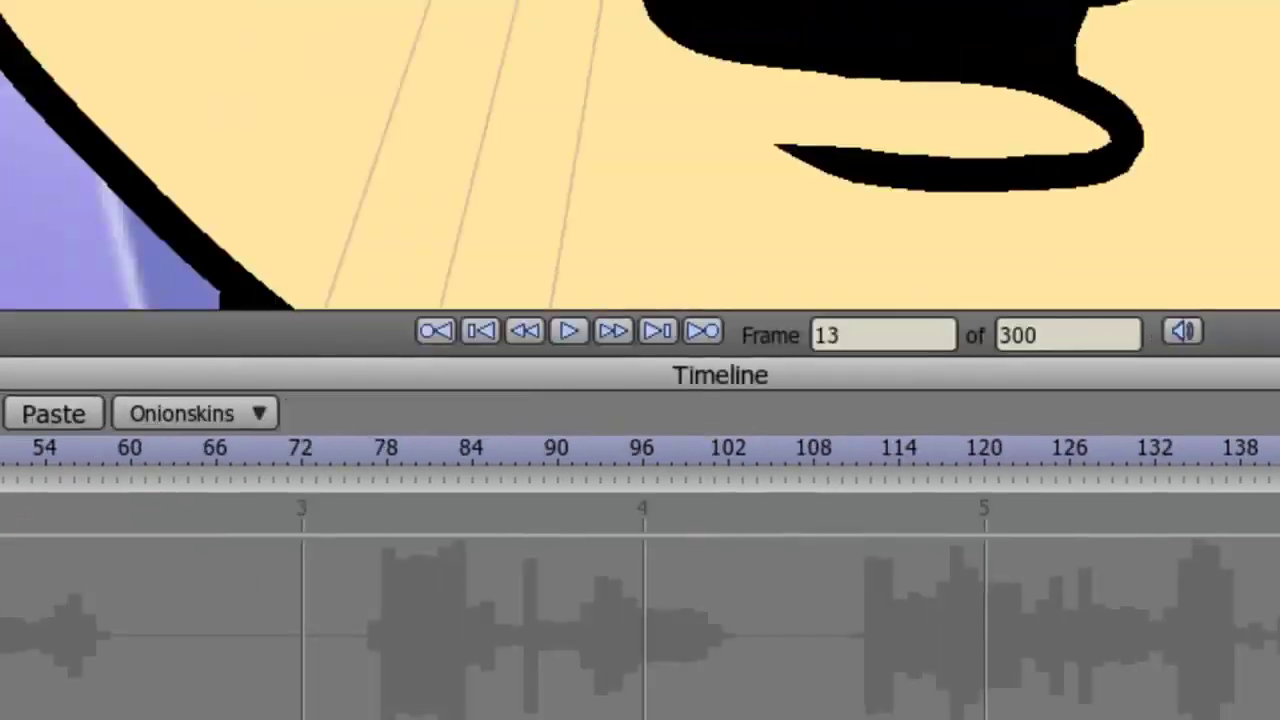
# - Set the Mouths layer to Open Medium at frame 13 and Open Small at frame 15
pyautogui.click(1104, 339)
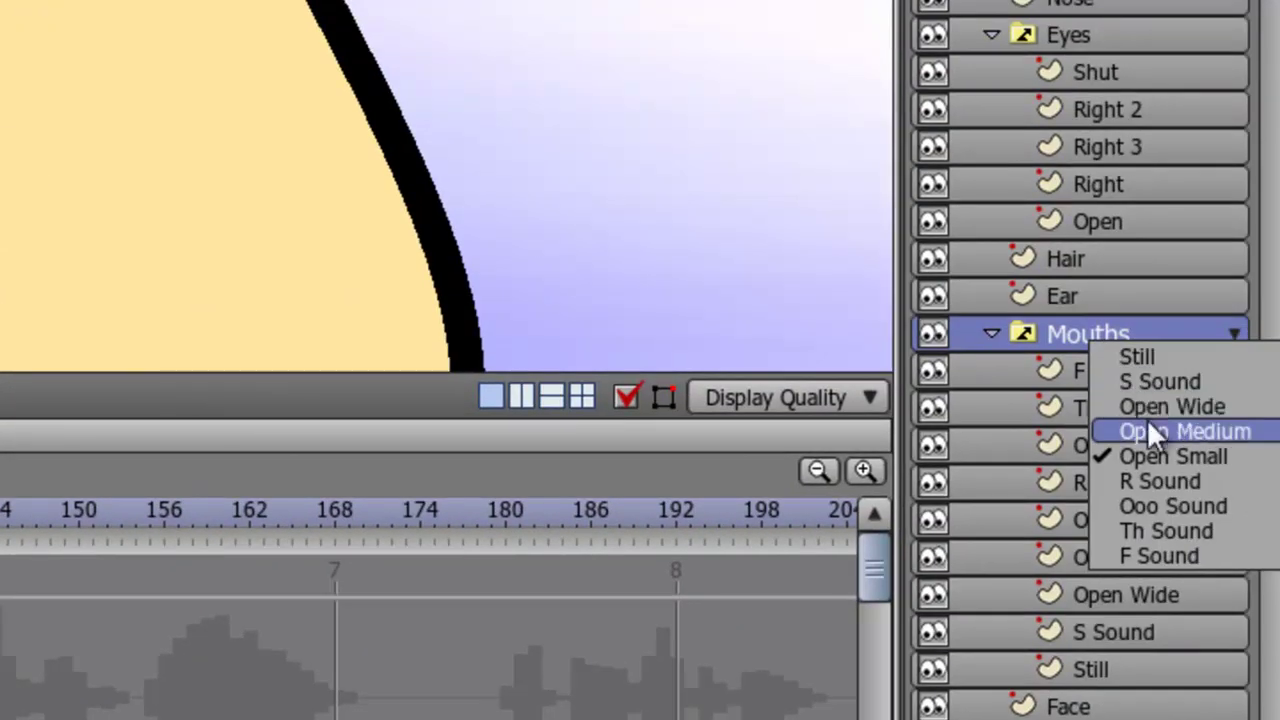
pyautogui.click(1148, 424)
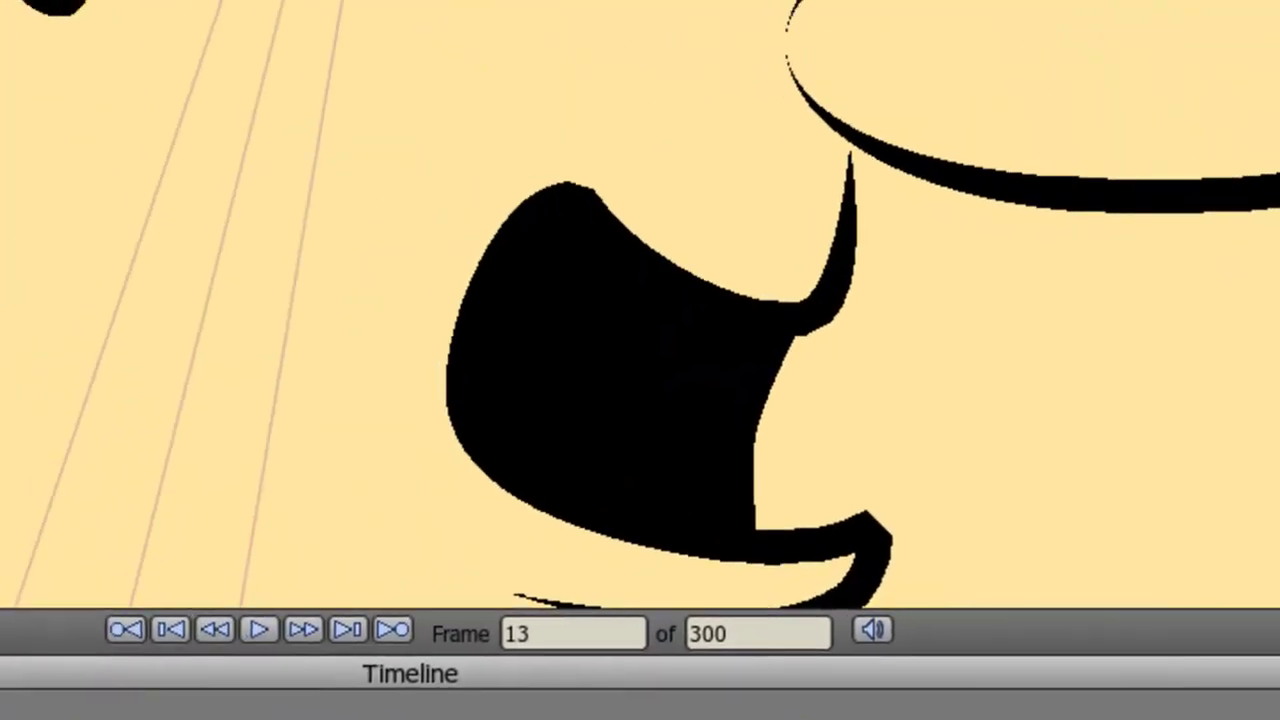
pyautogui.press('Right')
pyautogui.press('Right')
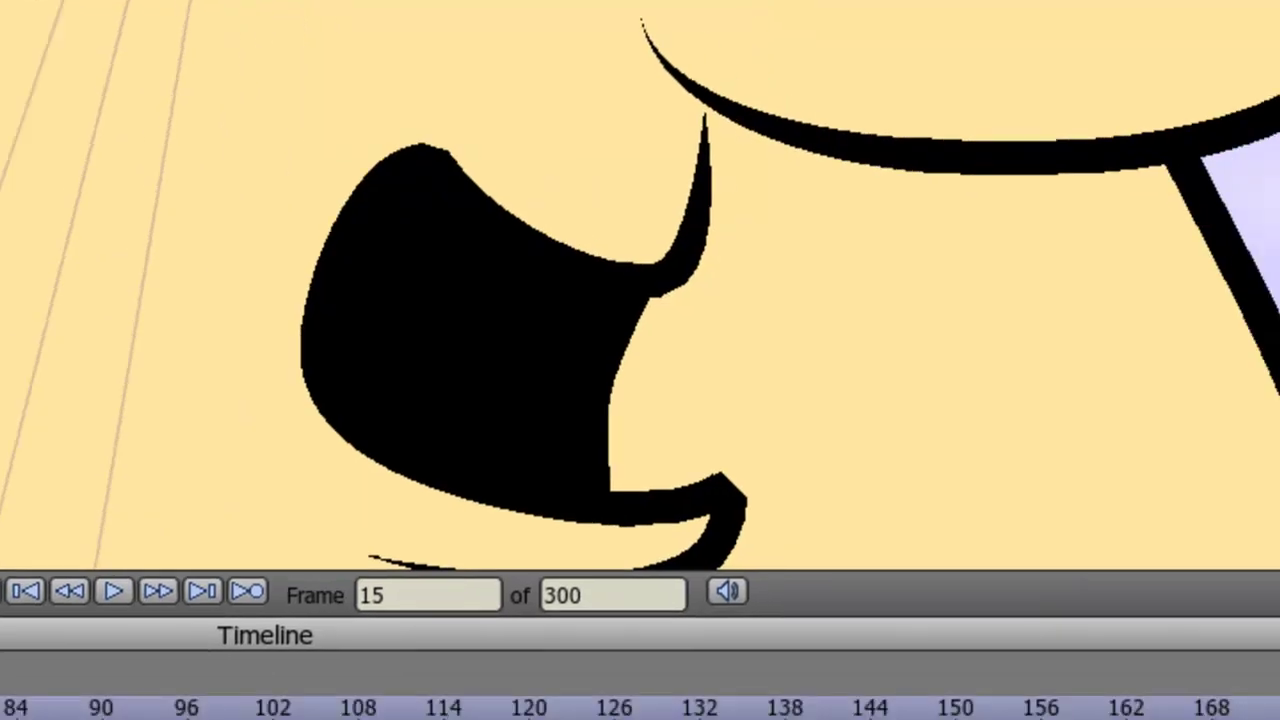
pyautogui.rightClick(1209, 323)
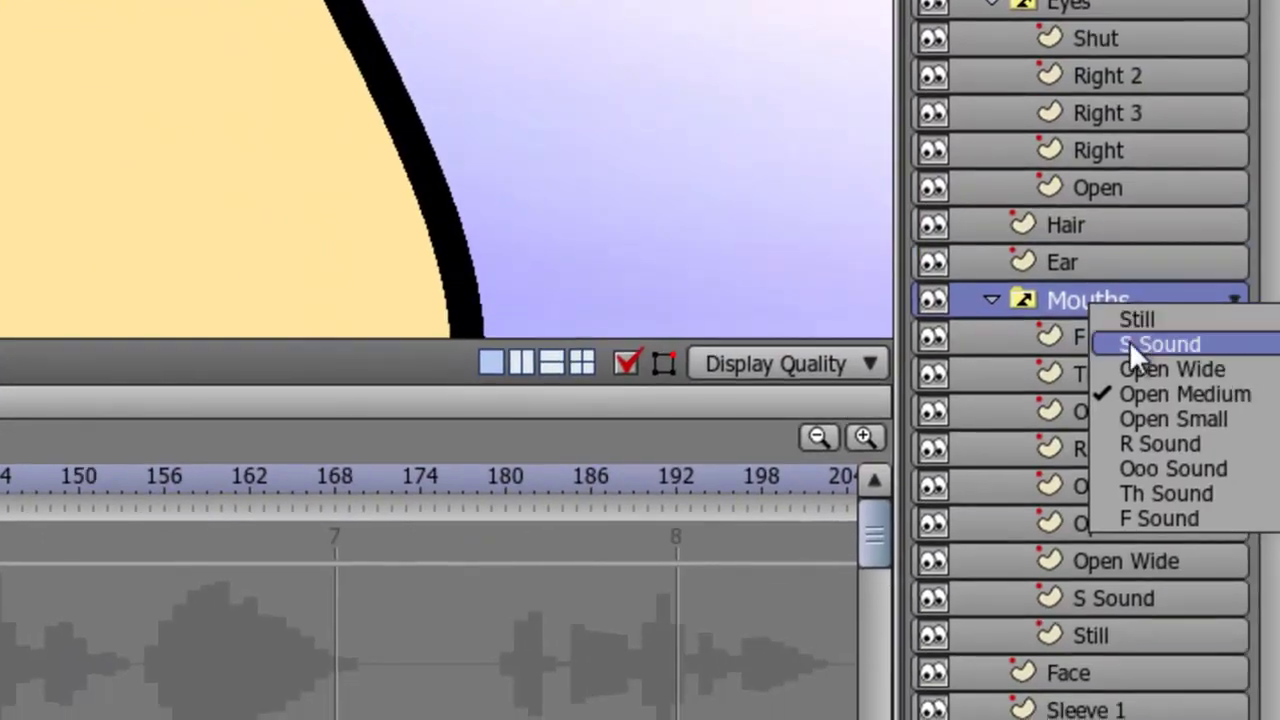
pyautogui.click(1146, 414)
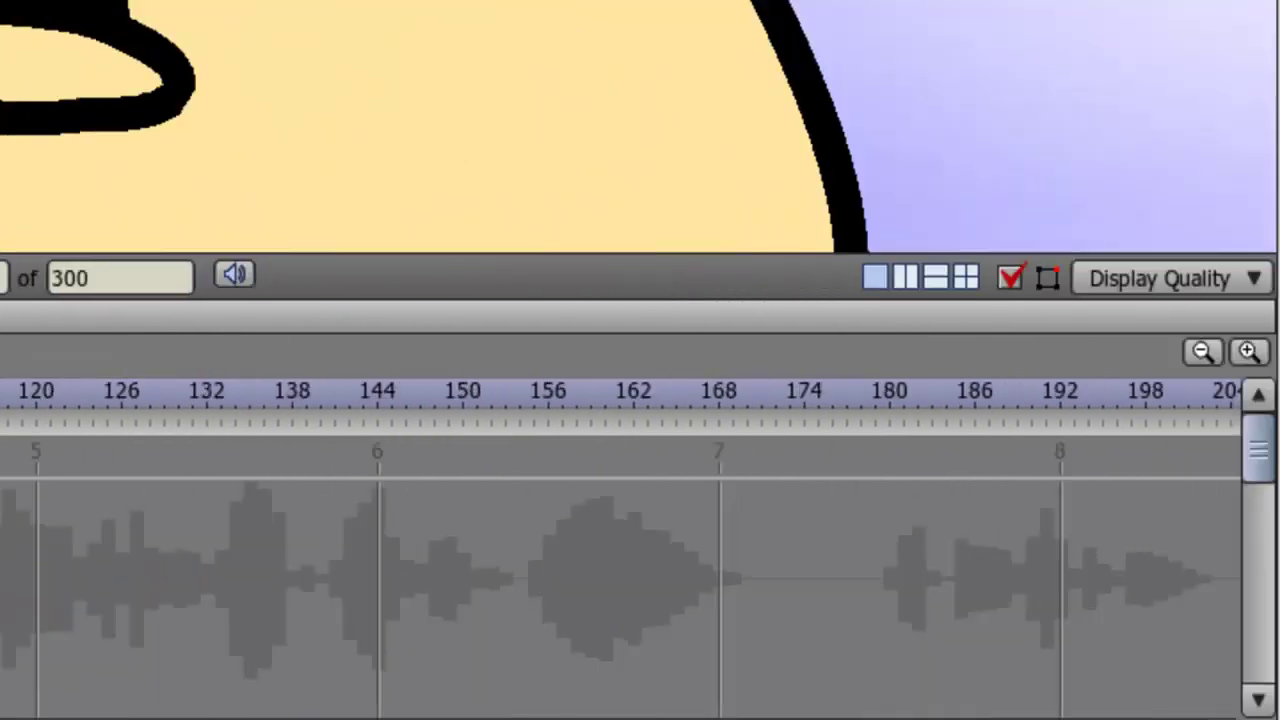
# - Set the Mouths layer to R Sound at frame 17 and S Sound at frame 22, and play back from the start
pyautogui.rightClick(1090, 218)
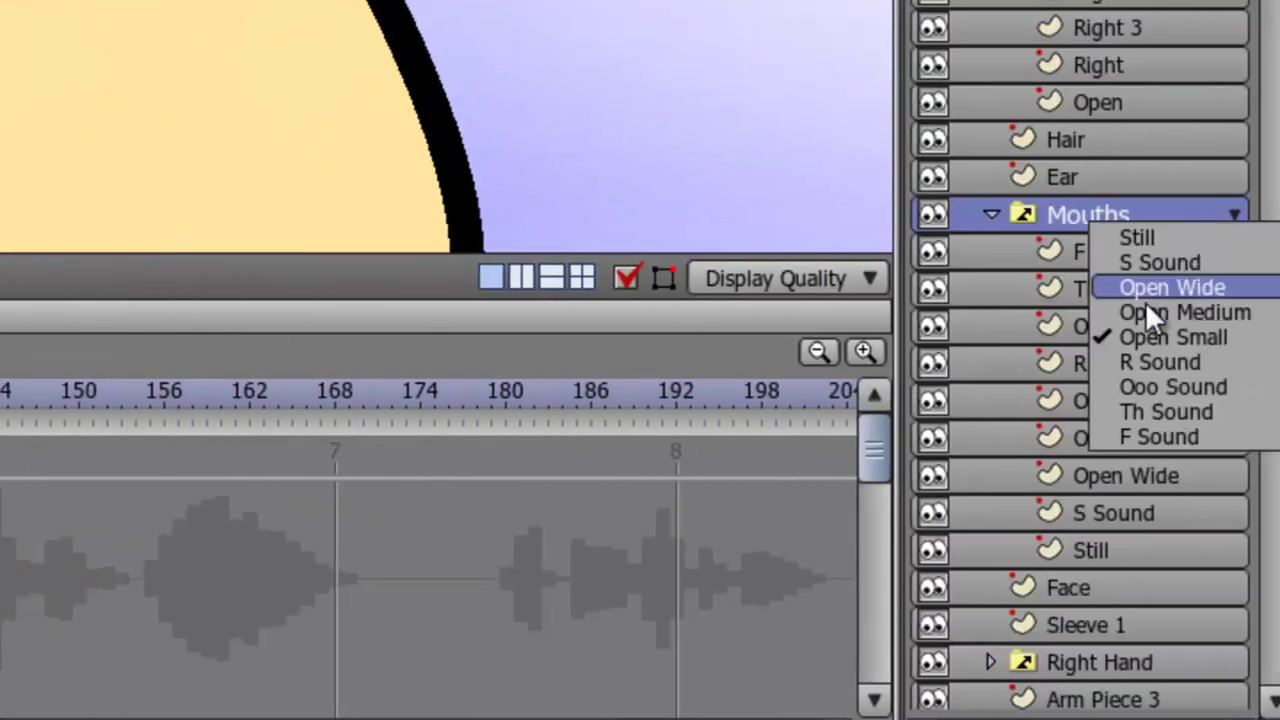
pyautogui.click(1149, 361)
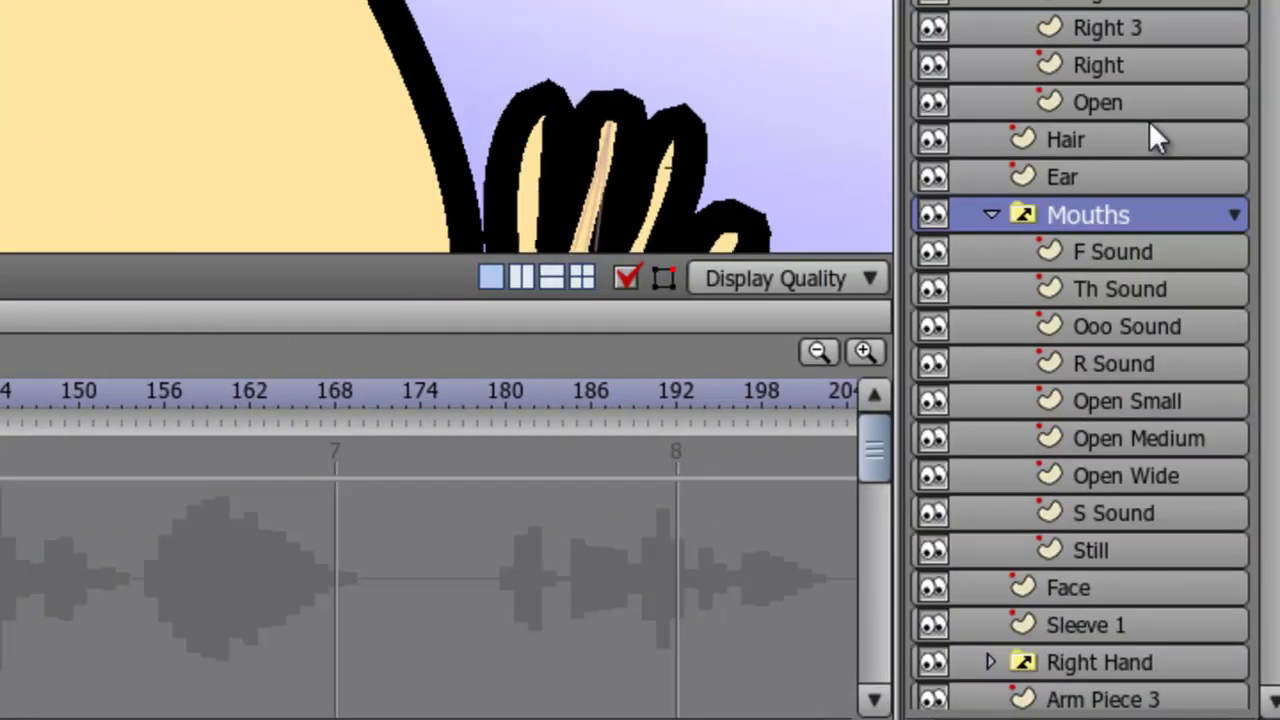
pyautogui.click(1092, 214)
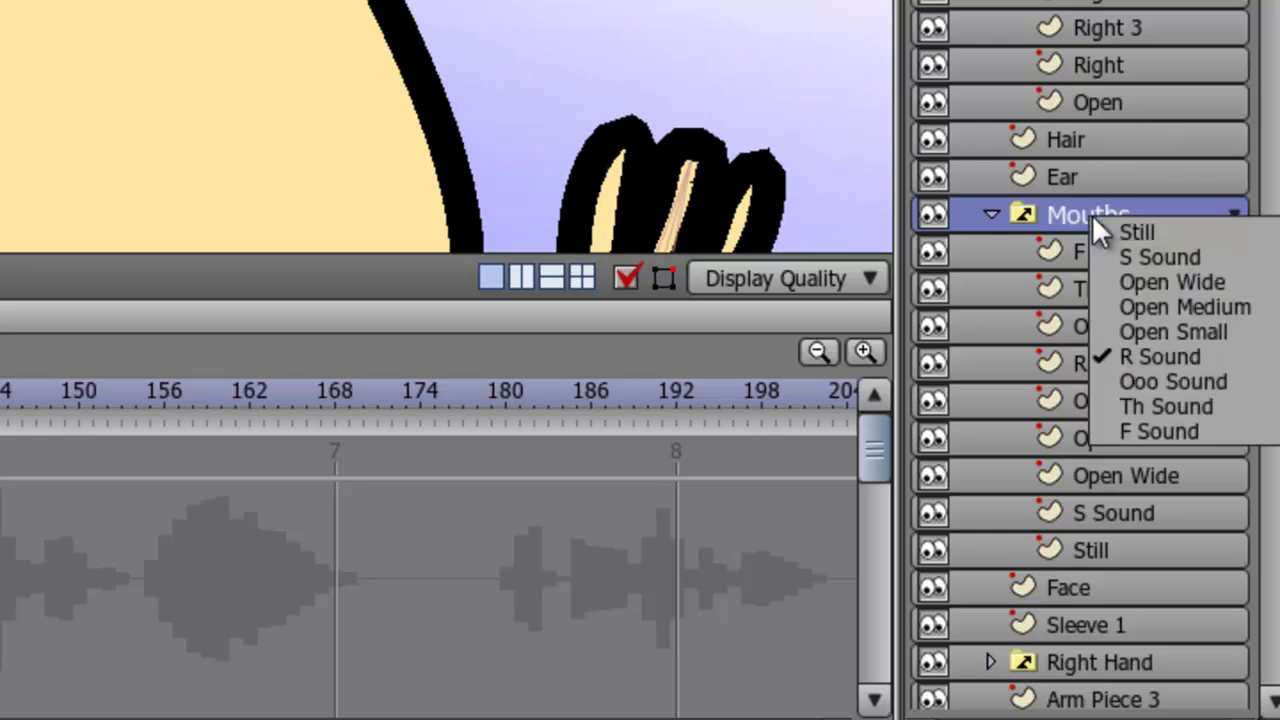
pyautogui.click(1115, 258)
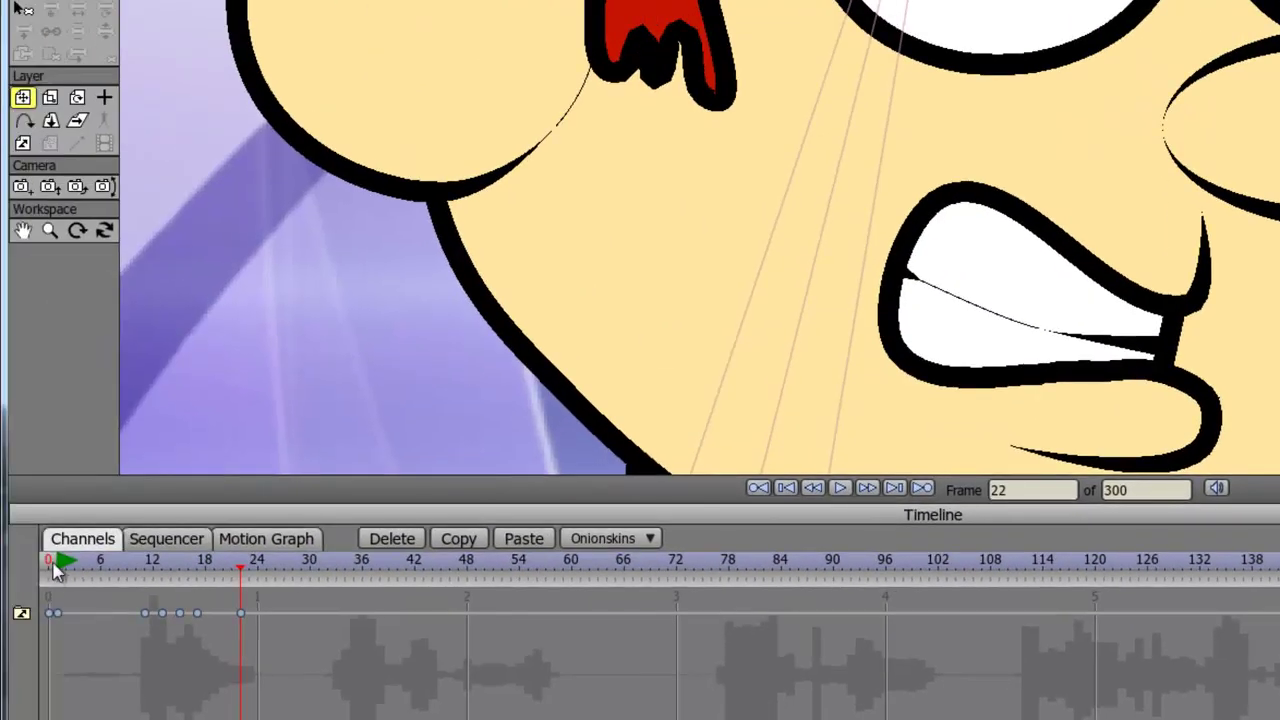
pyautogui.click(50, 565)
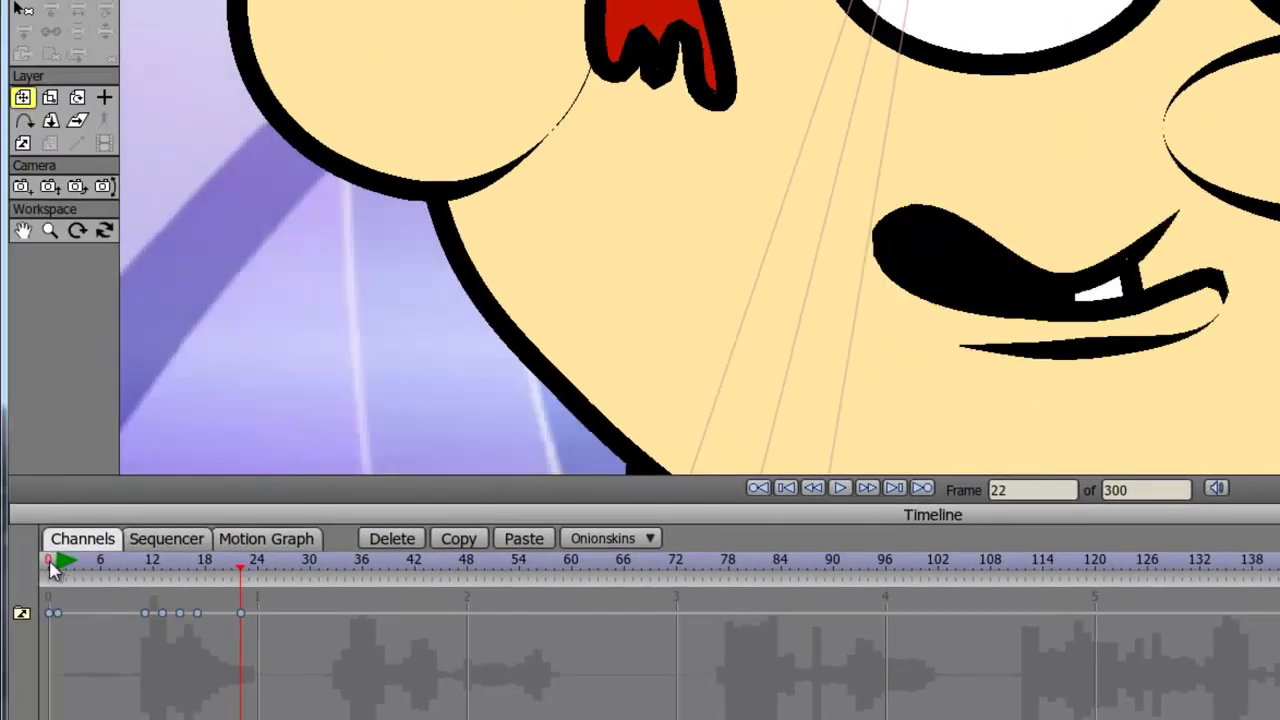
pyautogui.press('space')
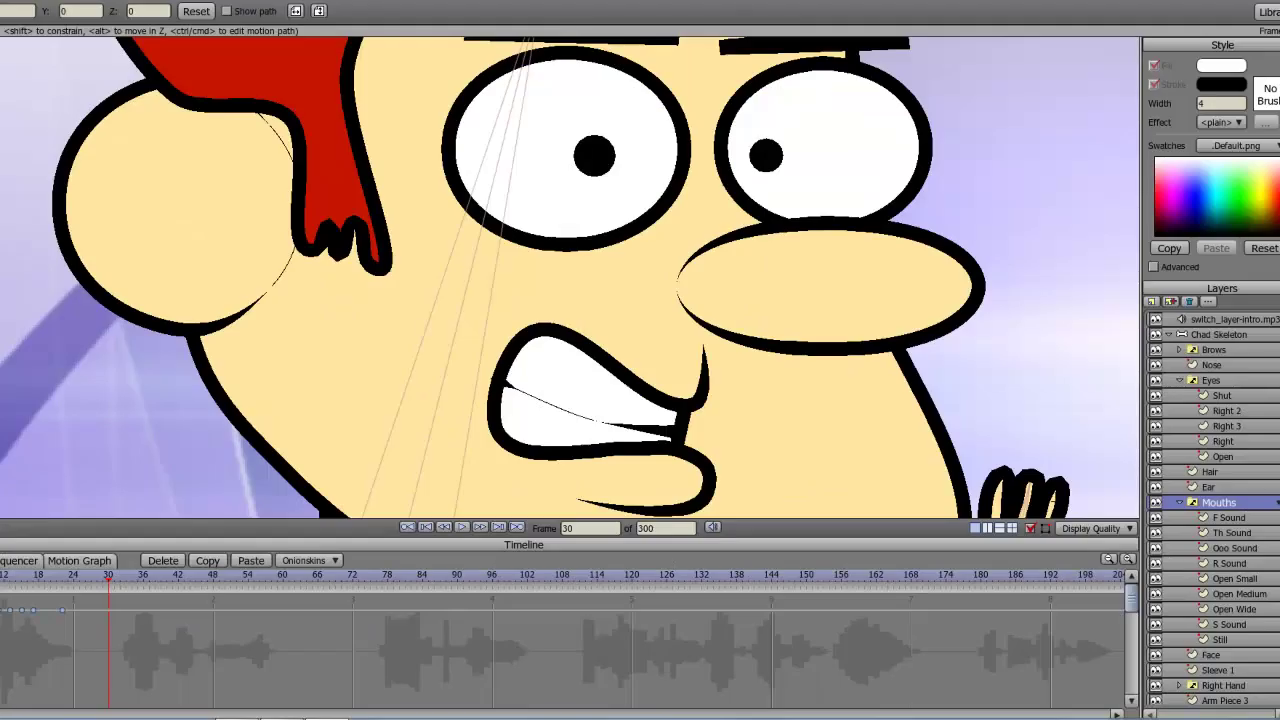
# - Set the Mouths layer to Open Wide at frame 35, where the second burst of speech begins
pyautogui.press('Right')
pyautogui.press('Right')
pyautogui.press('Right')
pyautogui.press('Right')
pyautogui.press('Right')
pyautogui.rightClick(1219, 504)
pyautogui.click(1236, 530)
# - Set the Mouths layer to S Sound at frame 39 and R Sound at frame 41
pyautogui.press('Right')
pyautogui.press('Right')
pyautogui.press('Right')
pyautogui.press('Right')
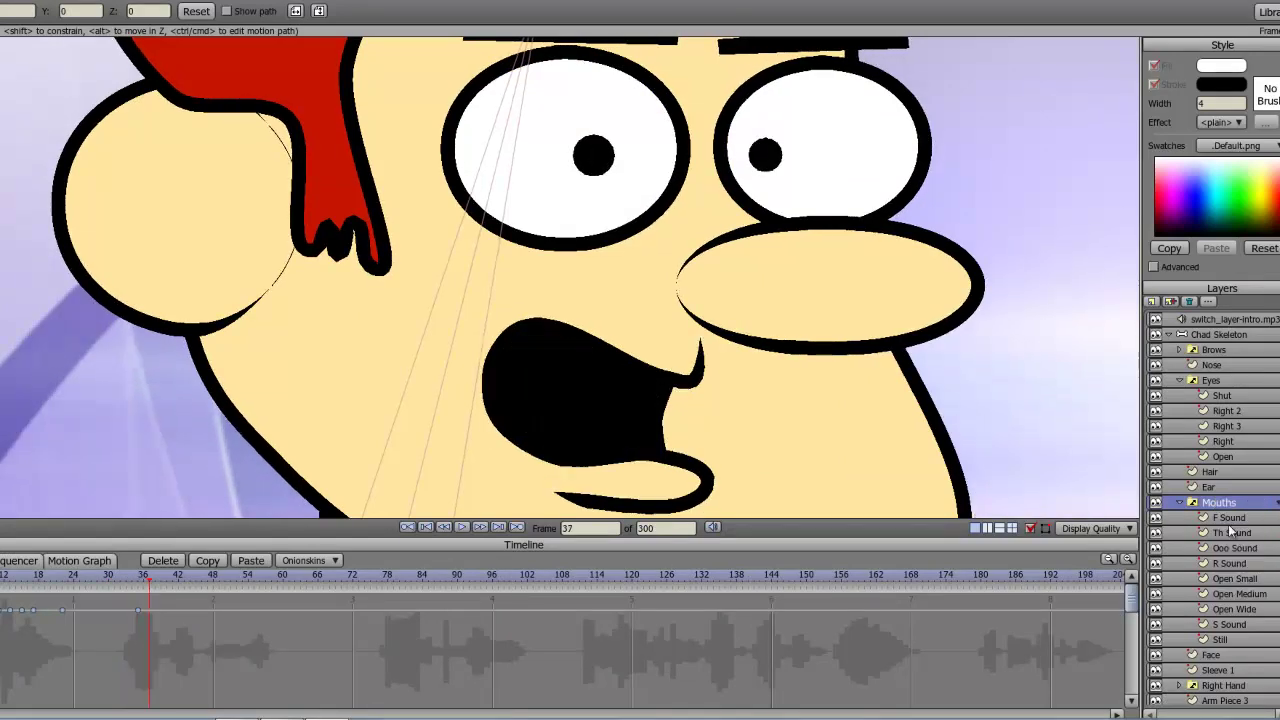
pyautogui.rightClick(1219, 505)
pyautogui.click(1251, 520)
pyautogui.press('Right')
pyautogui.press('Right')
pyautogui.rightClick(1219, 505)
pyautogui.click(1246, 561)
# - Set the Mouths layer to Open Medium at frame 43 and Ooo Sound at frame 45
pyautogui.press('Right')
pyautogui.press('Right')
pyautogui.rightClick(1219, 505)
pyautogui.click(1260, 541)
pyautogui.press('Right')
pyautogui.press('Right')
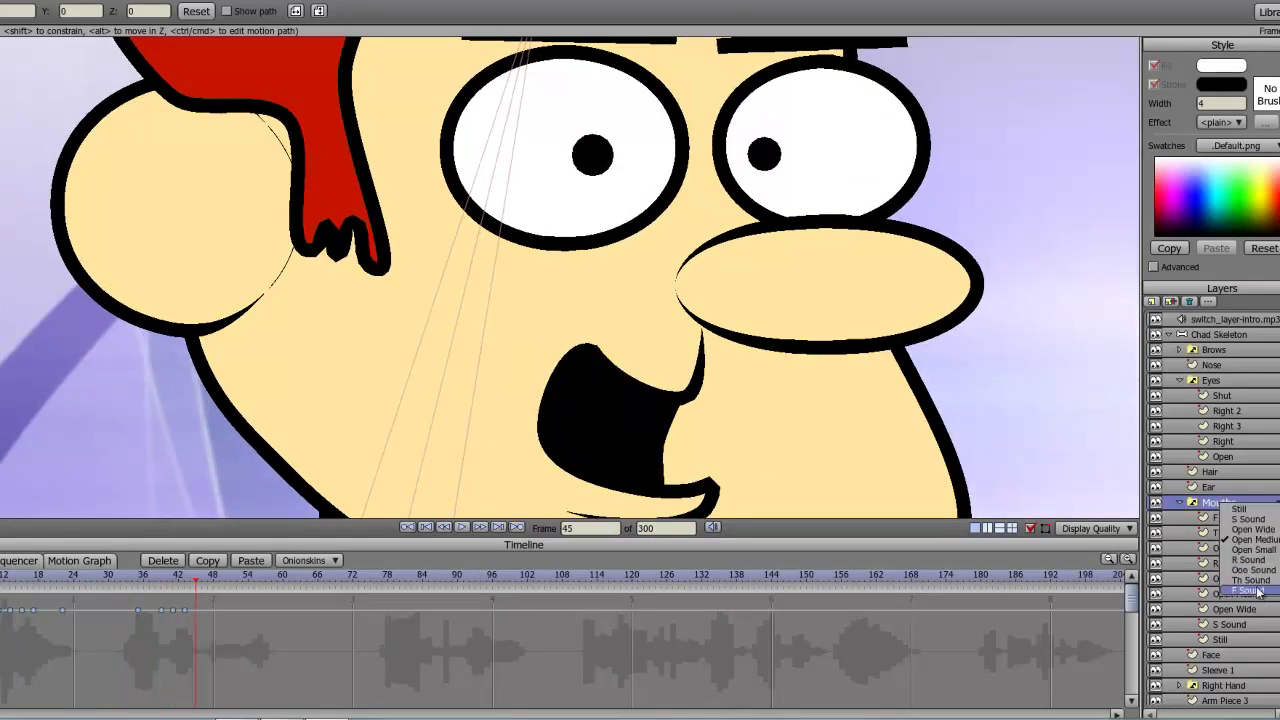
pyautogui.click(1240, 567)
# - Set the Mouths layer to Still and to Open Medium between frames 48 and 51
pyautogui.press('Right')
pyautogui.rightClick(1219, 505)
pyautogui.click(1233, 507)
pyautogui.press('Right')
pyautogui.press('Right')
pyautogui.rightClick(1219, 504)
pyautogui.click(1243, 527)
# - Set the Mouths layer to Open Wide at frame 54 and Open Small at frame 56
pyautogui.press('Right')
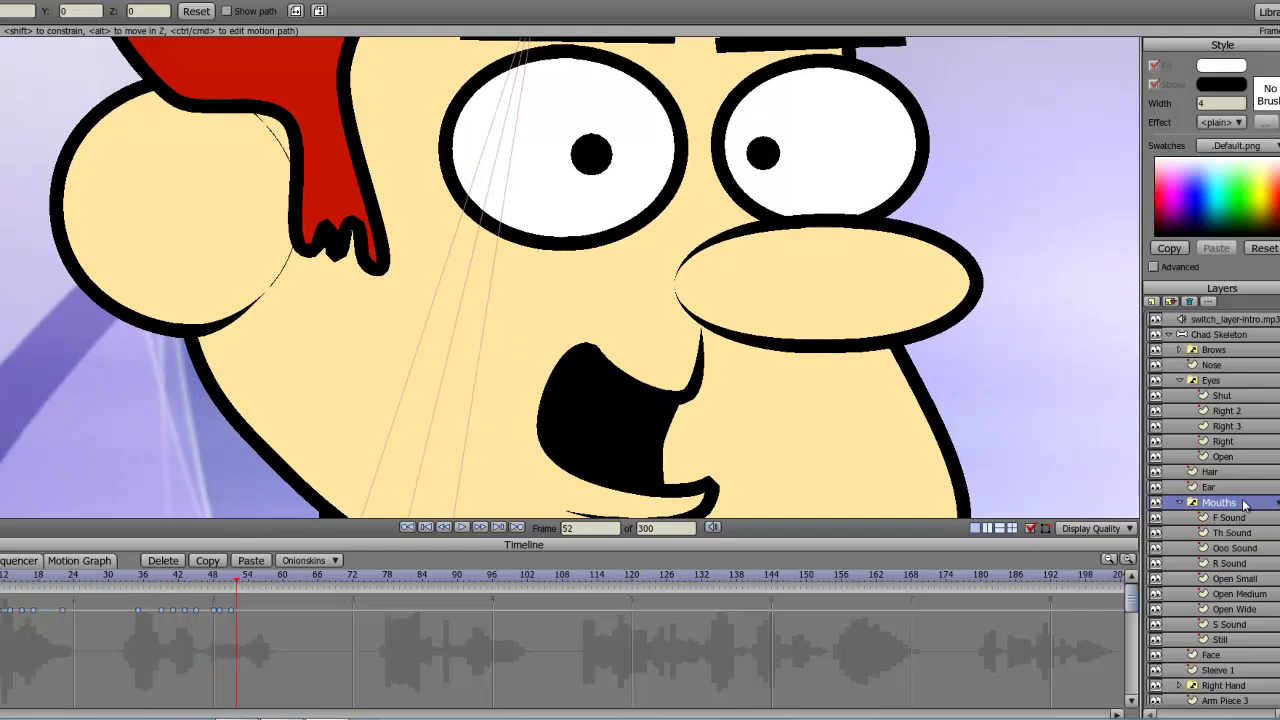
pyautogui.rightClick(1219, 505)
pyautogui.click(1236, 531)
pyautogui.press('Right')
pyautogui.press('Right')
pyautogui.rightClick(1219, 505)
pyautogui.click(1240, 552)
# - Set the Mouths layer to S Sound at frame 60, where the phrase ends
pyautogui.press('Right')
pyautogui.press('Right')
pyautogui.press('Right')
pyautogui.press('Right')
pyautogui.rightClick(1219, 505)
pyautogui.click(1236, 522)
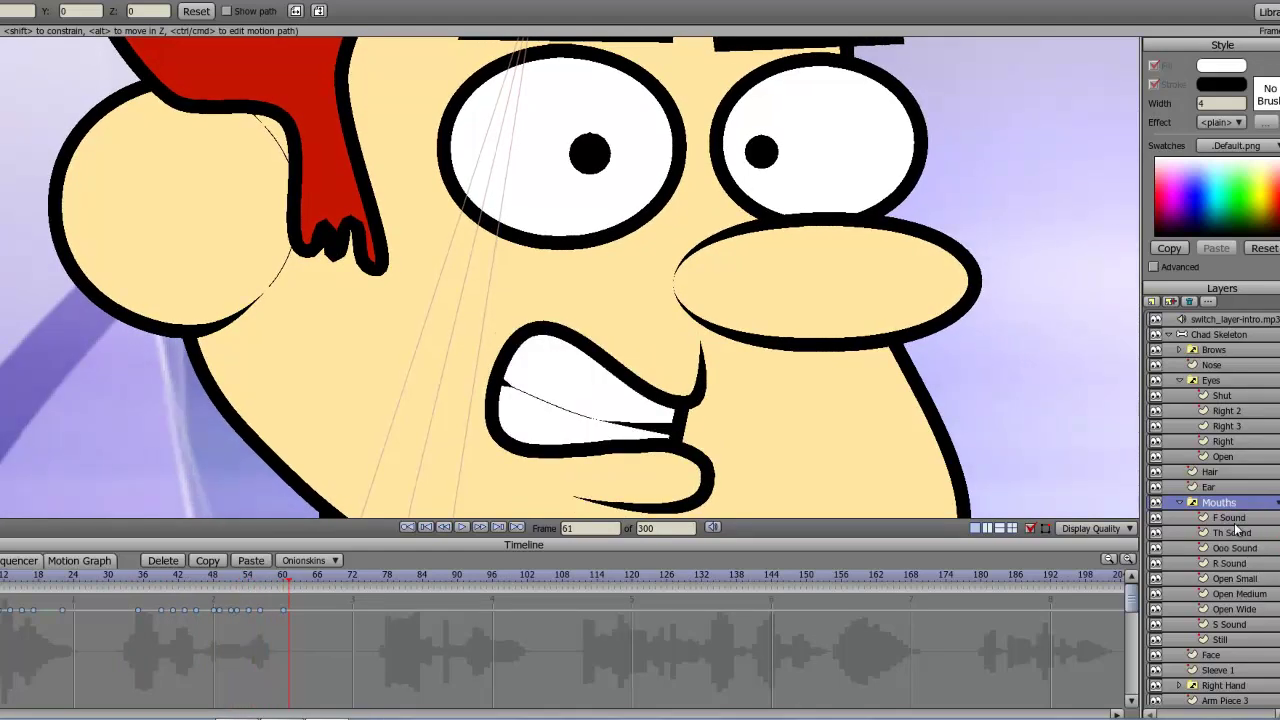
# - Set the Mouths layer to Open Wide at frame 77 and Open Small at frame 79
pyautogui.click(1243, 532)
pyautogui.press('Right')
pyautogui.press('Right')
pyautogui.rightClick(1230, 506)
pyautogui.click(1243, 551)
# - Set the Mouths layer to Open Medium at frame 82
pyautogui.press('Right')
pyautogui.press('Right')
pyautogui.press('Right')
pyautogui.rightClick(1224, 506)
pyautogui.click(1246, 532)
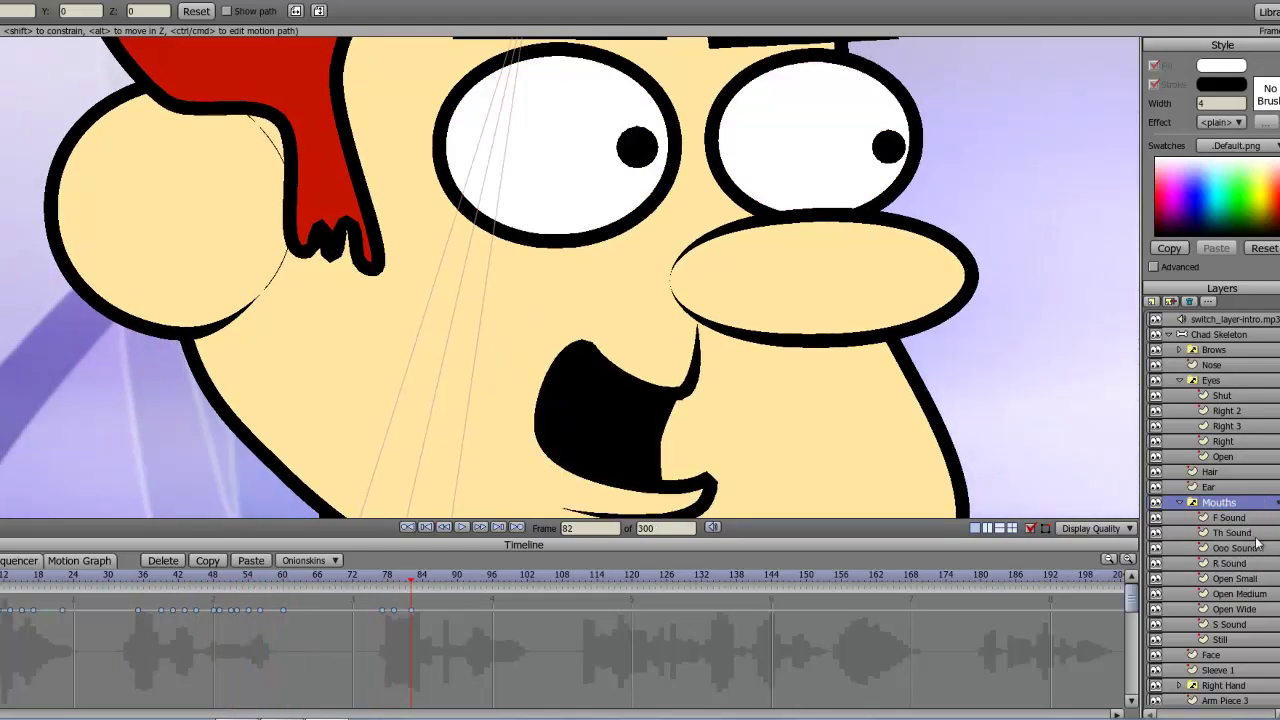
# - Set the Mouths layer to Open Small at frame 88 and S Sound at frame 90
pyautogui.press('Right')
pyautogui.press('Right')
pyautogui.press('Right')
pyautogui.press('Right')
pyautogui.rightClick(1224, 505)
pyautogui.click(1241, 553)
pyautogui.press('Right')
pyautogui.press('Right')
pyautogui.rightClick(1224, 505)
pyautogui.click(1235, 525)
# - Key a mouth shape on the Mouths switch layer at frames 92 and 94 to match the waveform
pyautogui.press('Right')
pyautogui.press('Right')
pyautogui.rightClick(1224, 505)
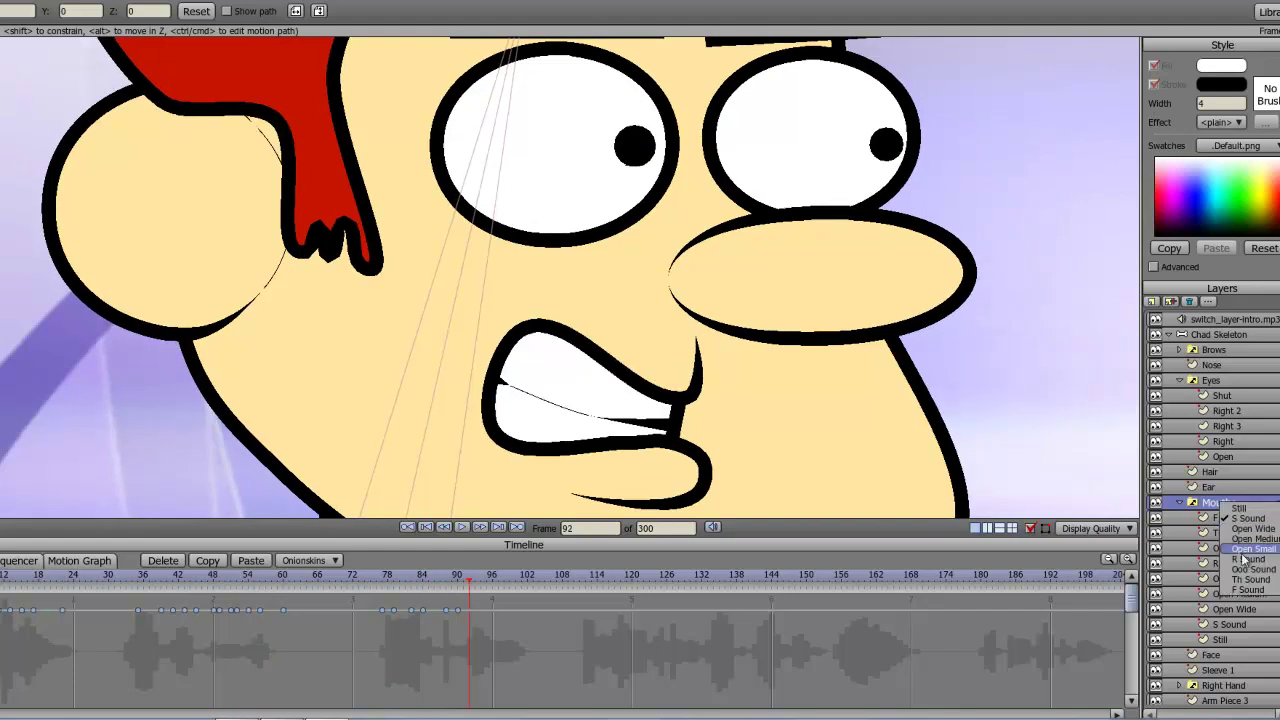
pyautogui.press('Right')
pyautogui.rightClick(1224, 504)
pyautogui.click(1250, 566)
# - Key mouth shapes on the Mouths layer at frames 96 and 98, and set it to Open Small at frame 100
pyautogui.press('Right')
pyautogui.press('Right')
pyautogui.rightClick(1224, 504)
pyautogui.click(1246, 534)
pyautogui.press('Right')
pyautogui.press('Right')
pyautogui.rightClick(1224, 504)
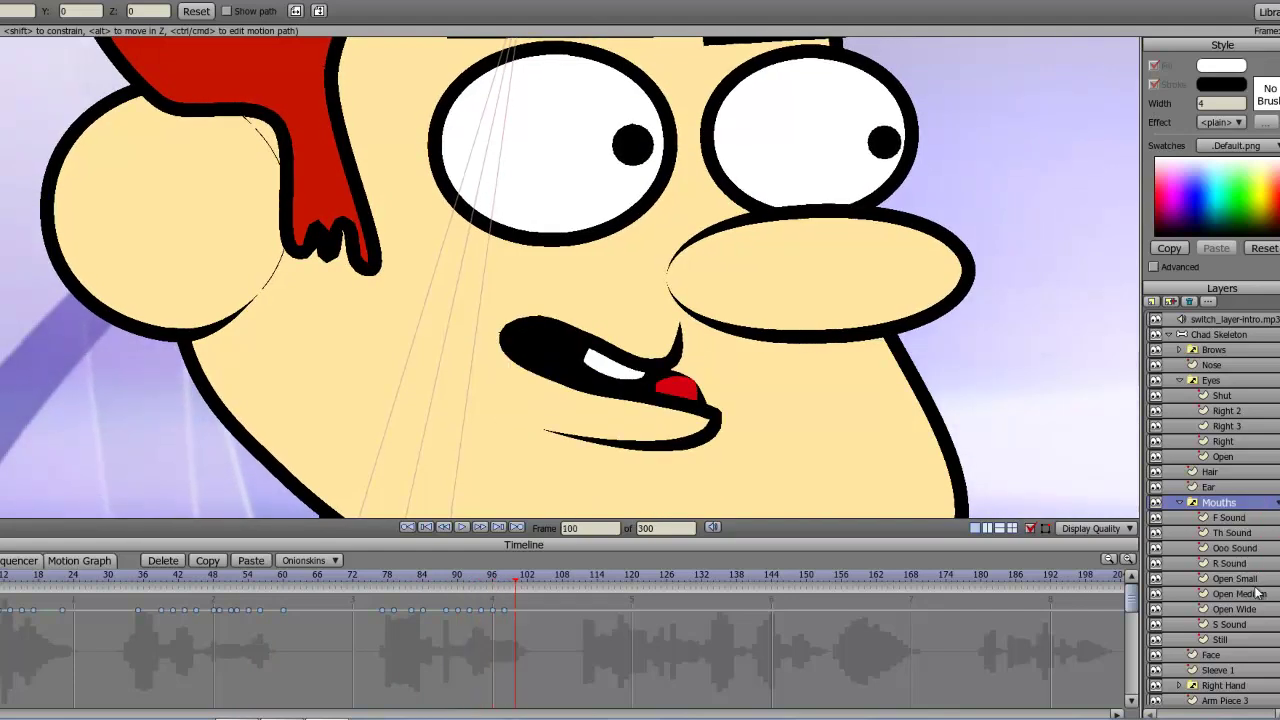
pyautogui.click(1257, 553)
# - Set the Mouths layer to Open Wide at frame 112, where the new phrase begins
pyautogui.press('Right')
pyautogui.press('Right')
pyautogui.press('Right')
pyautogui.press('Right')
pyautogui.press('Right')
pyautogui.press('Right')
pyautogui.press('Right')
pyautogui.press('Right')
pyautogui.press('Right')
pyautogui.press('Right')
pyautogui.press('Right')
pyautogui.press('Right')
pyautogui.rightClick(1224, 506)
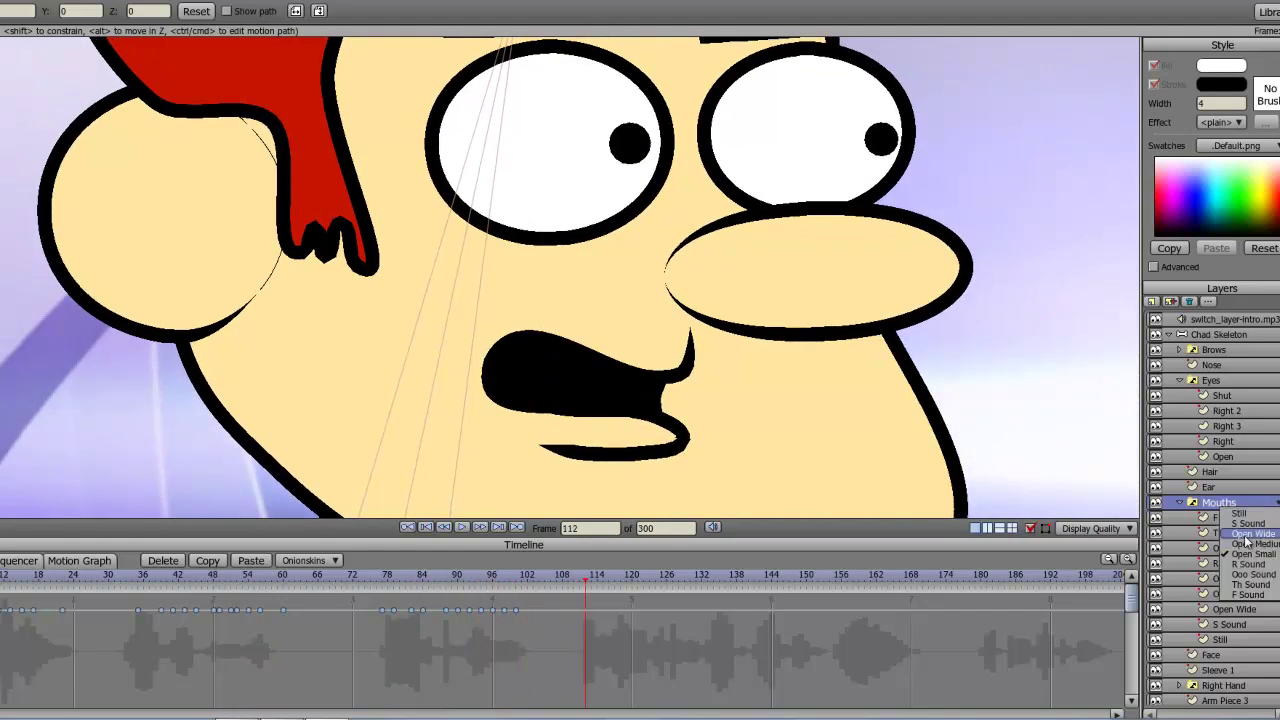
pyautogui.click(1240, 532)
# - Key mouth shapes on the Mouths layer between frames 114 and 120, including Ooo Sound at frame 117
pyautogui.press('Right')
pyautogui.press('Right')
pyautogui.rightClick(1222, 501)
pyautogui.click(1247, 578)
pyautogui.rightClick(1222, 505)
pyautogui.click(1232, 548)
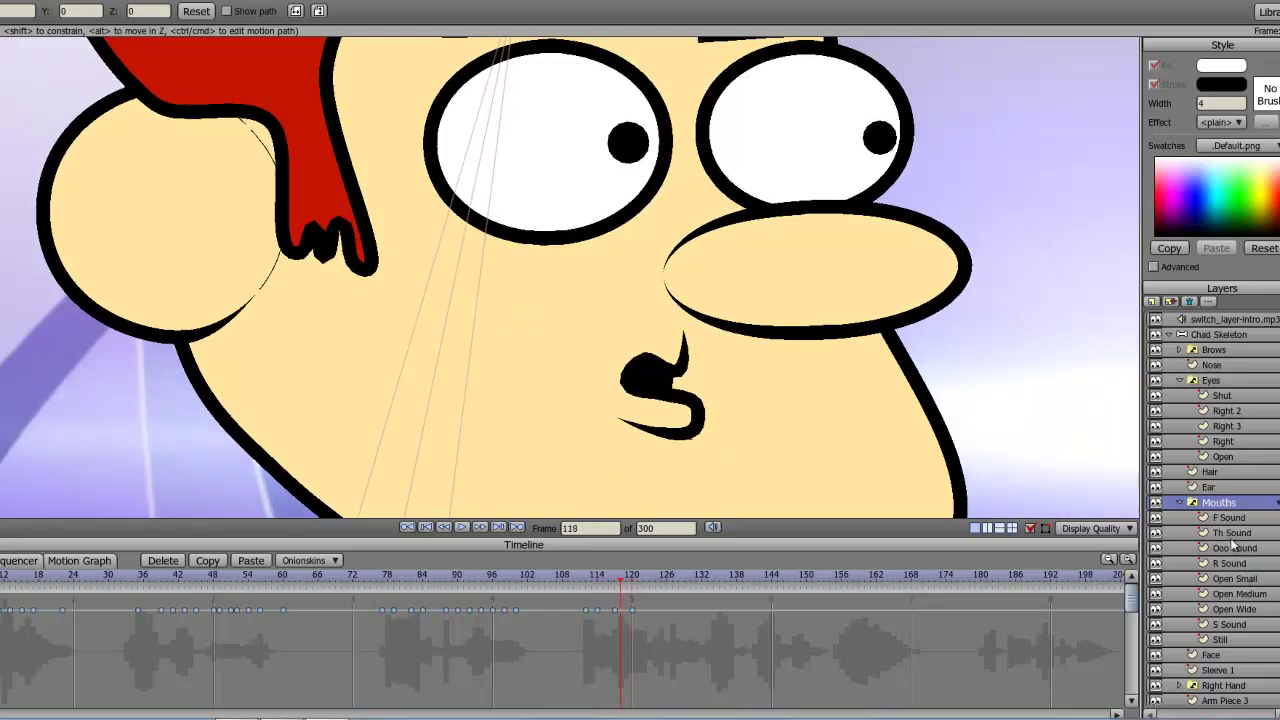
# - Key a mouth shape at frame 123 and set the Mouths layer to Ooo Sound at frame 125
pyautogui.press('Right')
pyautogui.press('Right')
pyautogui.press('Right')
pyautogui.rightClick(1223, 503)
pyautogui.click(1240, 534)
pyautogui.press('Right')
pyautogui.press('Right')
pyautogui.rightClick(1223, 503)
pyautogui.click(1240, 570)
# - Key mouth shapes on the Mouths layer at frames 127, 129 and 132, using S Sound at frame 129
pyautogui.press('Right')
pyautogui.press('Right')
pyautogui.rightClick(1223, 503)
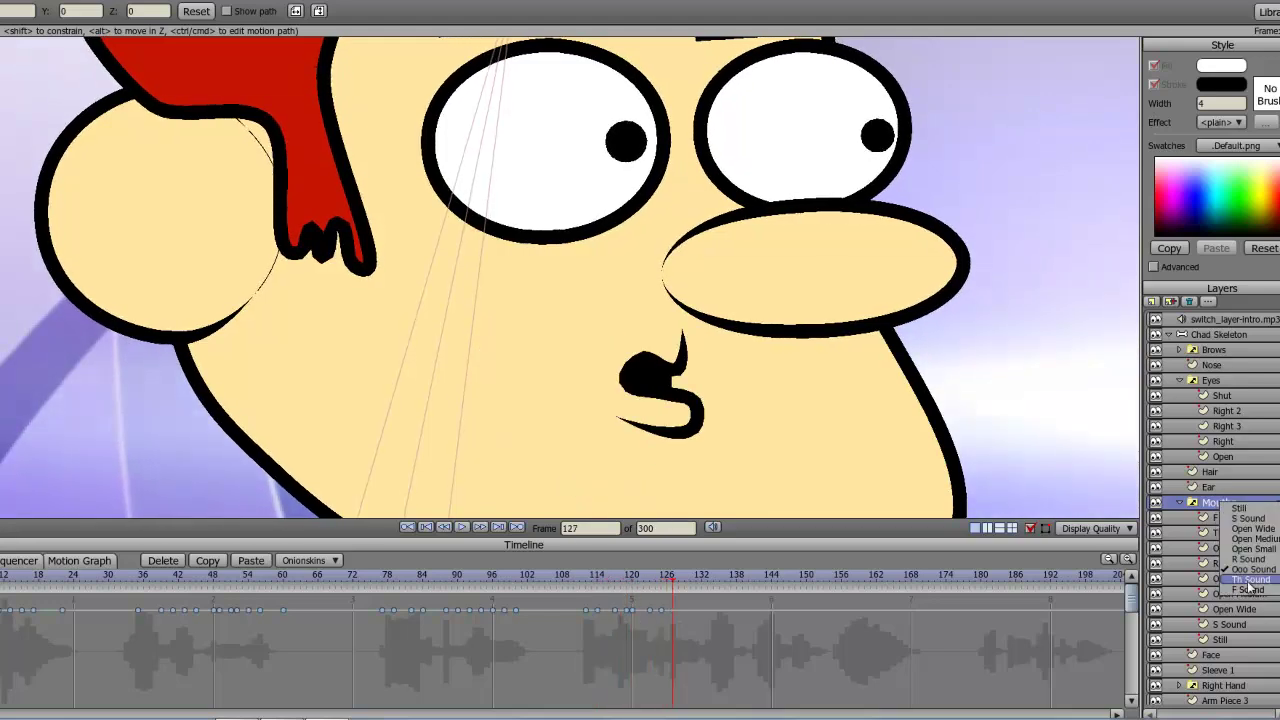
pyautogui.rightClick(1222, 505)
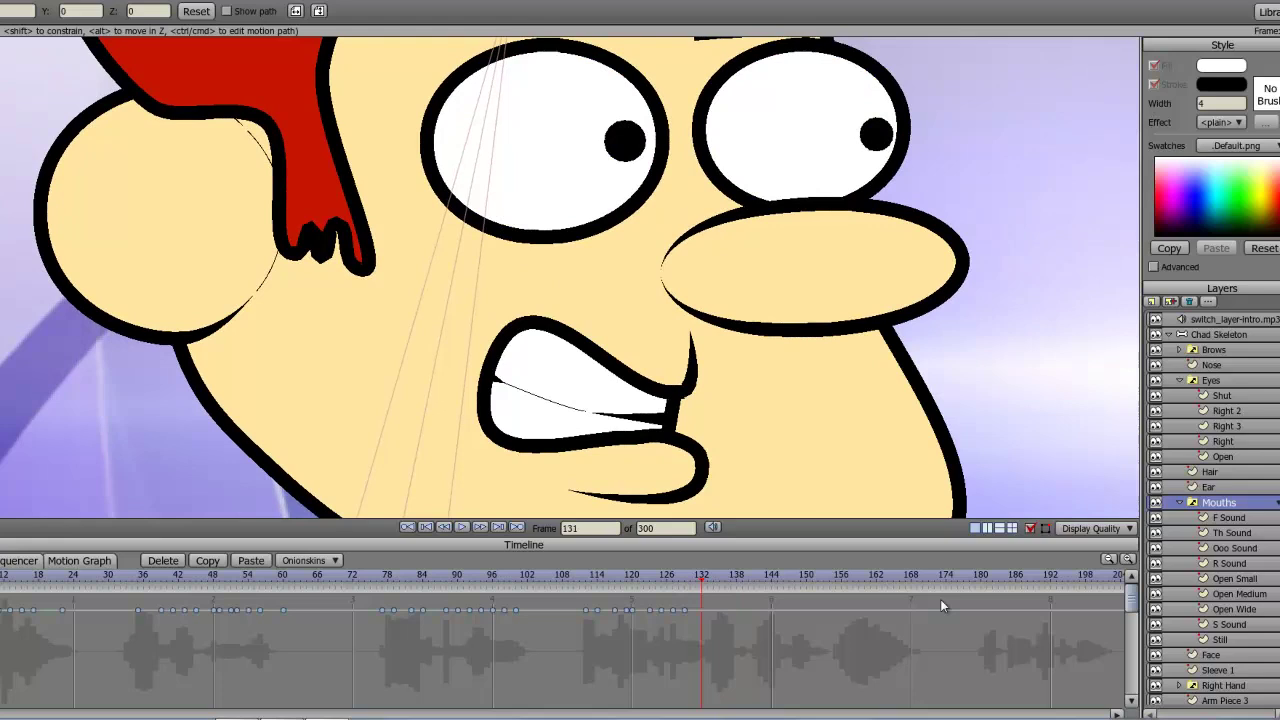
pyautogui.click(1246, 582)
# - Key a mouth shape at frame 134 and set the Mouths layer to Still at frame 138
pyautogui.press('Right')
pyautogui.press('Right')
pyautogui.rightClick(1222, 505)
pyautogui.click(1246, 537)
pyautogui.press('Right')
pyautogui.press('Right')
pyautogui.press('Right')
pyautogui.press('Right')
pyautogui.rightClick(1222, 505)
pyautogui.click(1238, 508)
# - Key mouth shapes on the Mouths layer at frames 142, 144 and 147
pyautogui.press('Right')
pyautogui.press('Right')
pyautogui.press('Right')
pyautogui.press('Right')
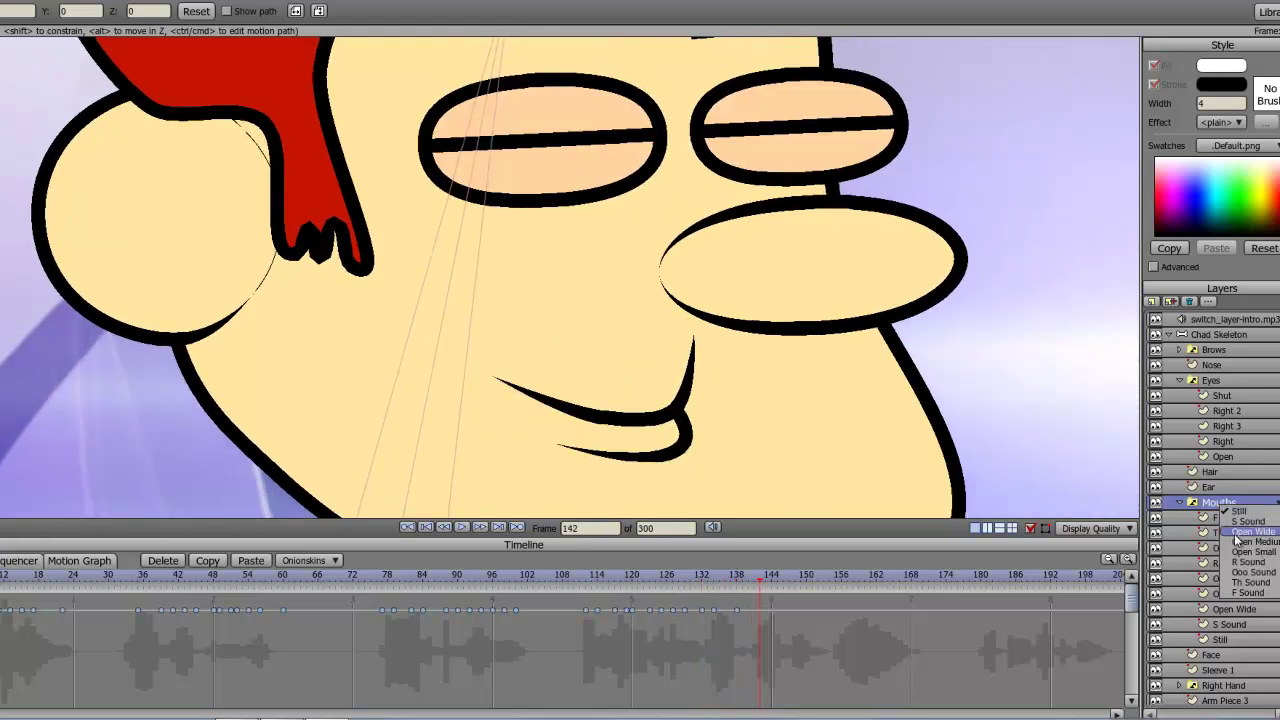
pyautogui.rightClick(1220, 506)
pyautogui.click(1236, 508)
pyautogui.press('Right')
pyautogui.press('Right')
pyautogui.press('Right')
pyautogui.rightClick(1219, 505)
pyautogui.click(1240, 521)
# - Set the Mouths layer to Open Medium at frame 149 and key a different mouth shape at frame 152
pyautogui.press('Right')
pyautogui.press('Right')
pyautogui.rightClick(1221, 505)
pyautogui.click(1262, 545)
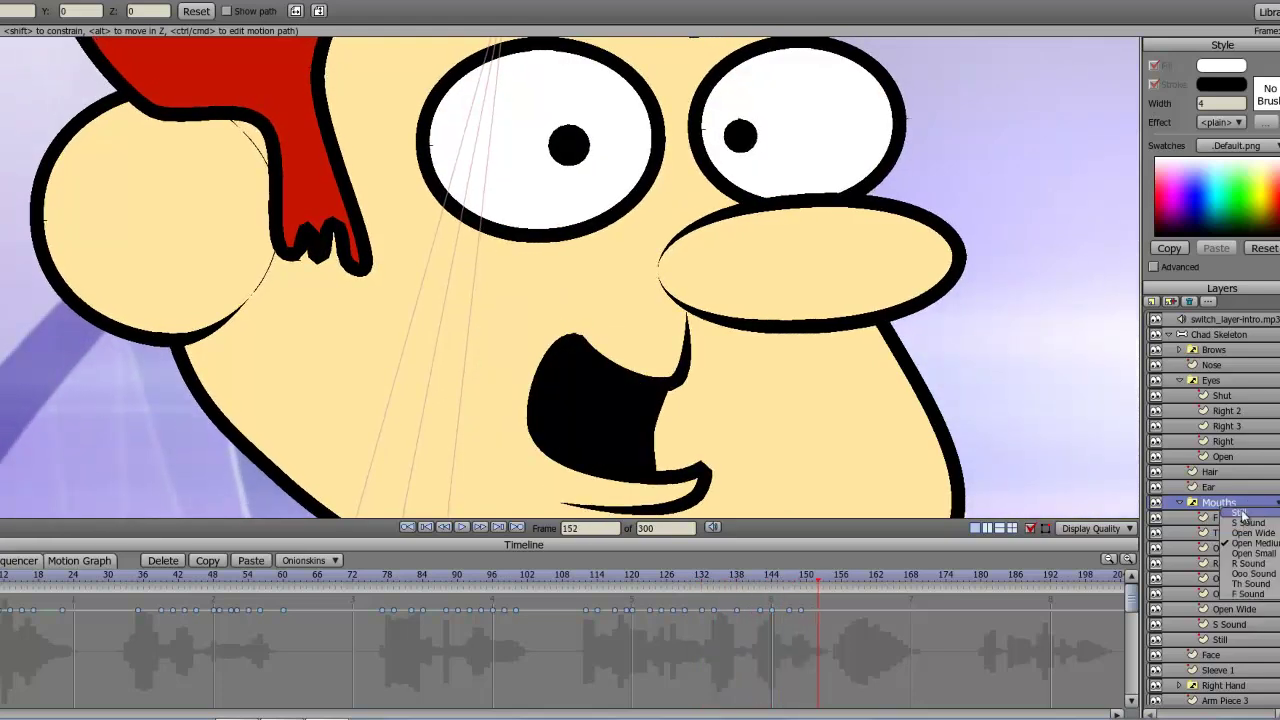
pyautogui.rightClick(1222, 505)
pyautogui.click(1240, 520)
# - Set the Mouths layer to Open Medium at frame 156 and key a different mouth shape at frame 158
pyautogui.press('Right')
pyautogui.rightClick(1222, 505)
pyautogui.click(1240, 539)
pyautogui.press('Right')
pyautogui.press('Right')
pyautogui.rightClick(1222, 505)
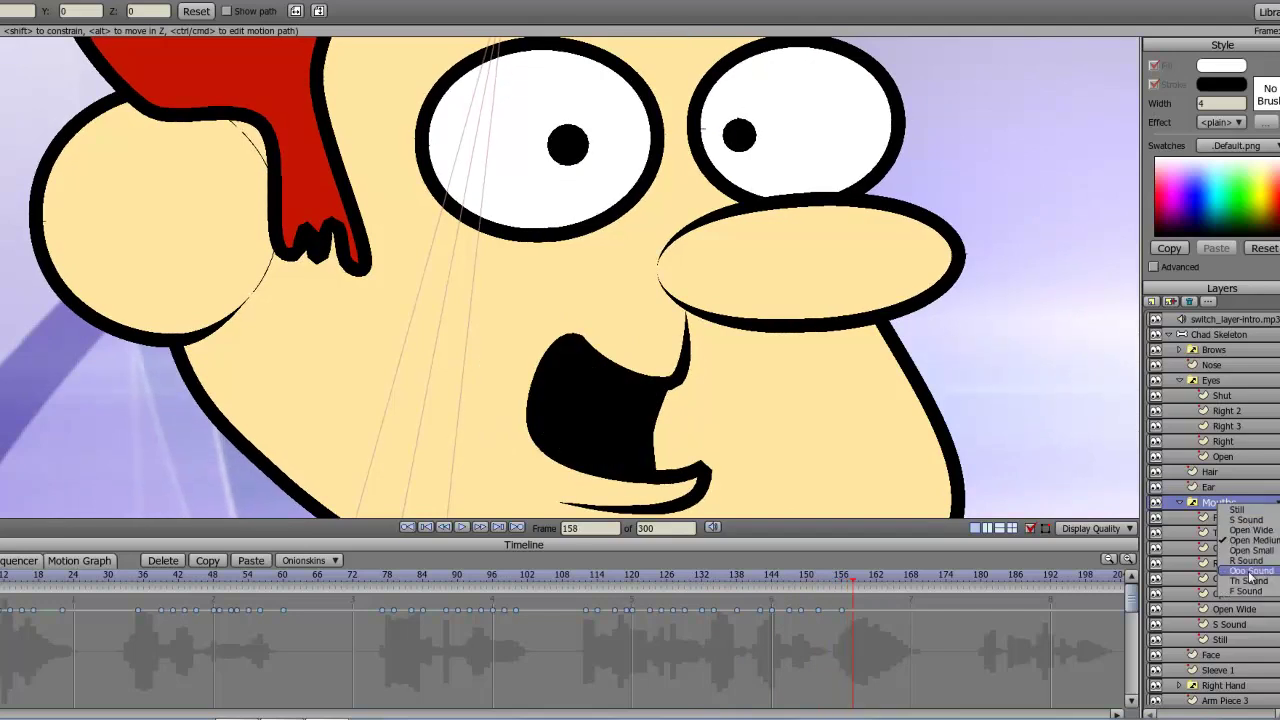
pyautogui.click(1244, 581)
# - Set the Mouths layer to Open Medium at frame 161 and key the phrase's closing mouth shapes at frames 163 and 168
pyautogui.rightClick(1222, 506)
pyautogui.click(1240, 542)
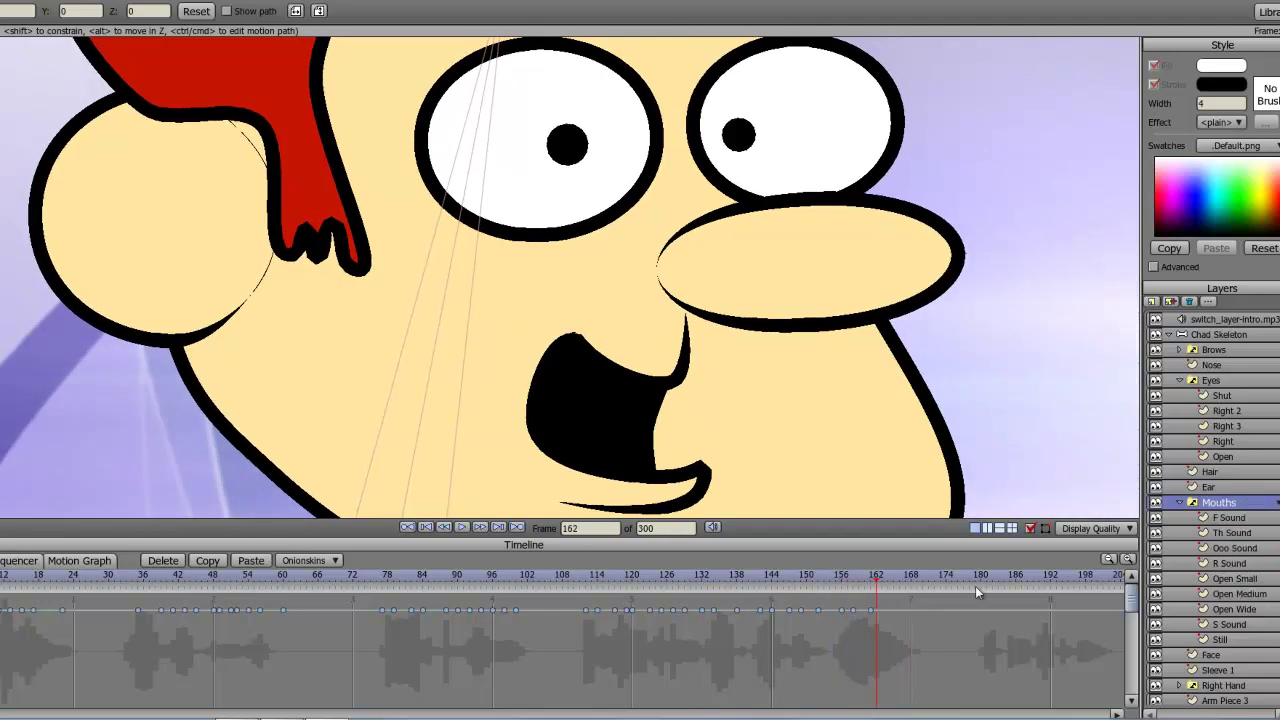
pyautogui.rightClick(1222, 506)
pyautogui.click(1242, 572)
pyautogui.press('Right')
pyautogui.press('Right')
pyautogui.press('Right')
pyautogui.press('Right')
pyautogui.press('Right')
pyautogui.rightClick(1219, 504)
pyautogui.click(1241, 521)
# - Set the Mouths layer to Ooo Sound at frame 180, where the last phrase begins
pyautogui.press('Right')
pyautogui.press('Right')
pyautogui.press('Right')
pyautogui.press('Right')
pyautogui.press('Right')
pyautogui.press('Right')
pyautogui.press('Right')
pyautogui.press('Right')
pyautogui.press('Right')
pyautogui.press('Right')
pyautogui.press('Right')
pyautogui.press('Right')
pyautogui.rightClick(1219, 502)
pyautogui.click(1243, 570)
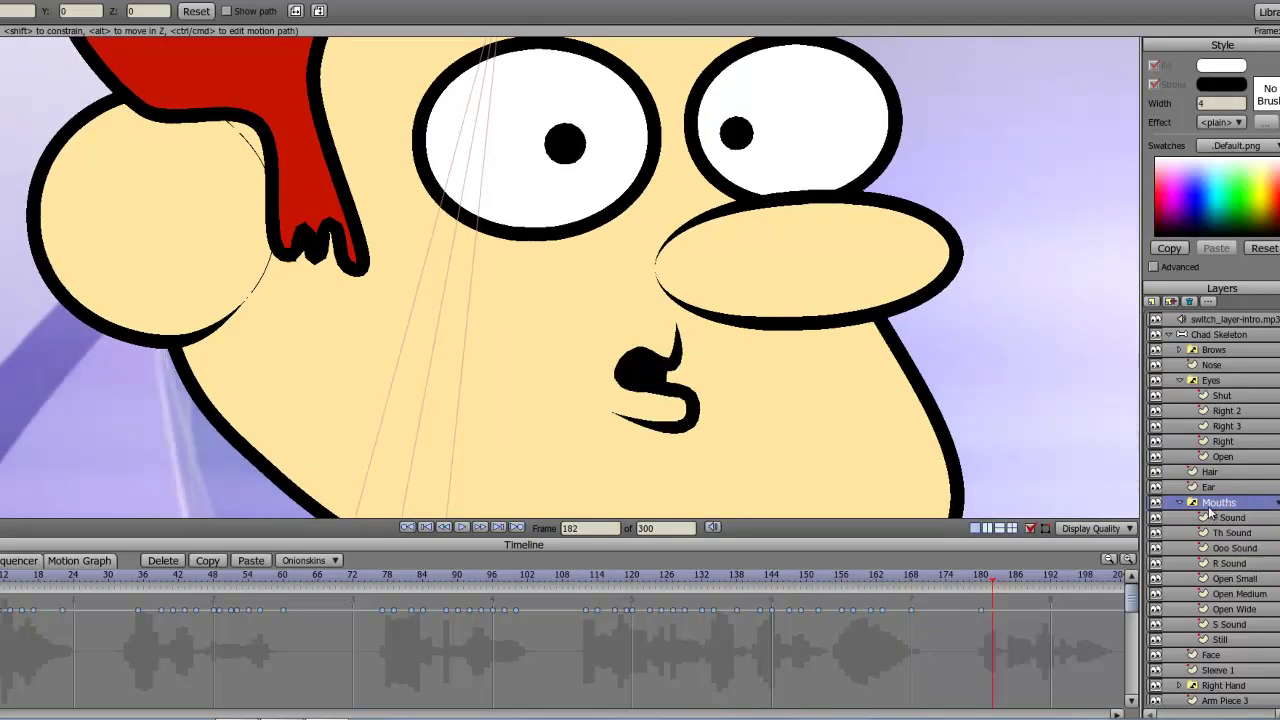
# - Key mouth shapes on the Mouths layer from about frame 182, ending on S Sound at frame 186
pyautogui.rightClick(1219, 504)
pyautogui.click(1252, 540)
pyautogui.rightClick(1222, 505)
pyautogui.click(1248, 580)
pyautogui.rightClick(1222, 505)
pyautogui.click(1245, 519)
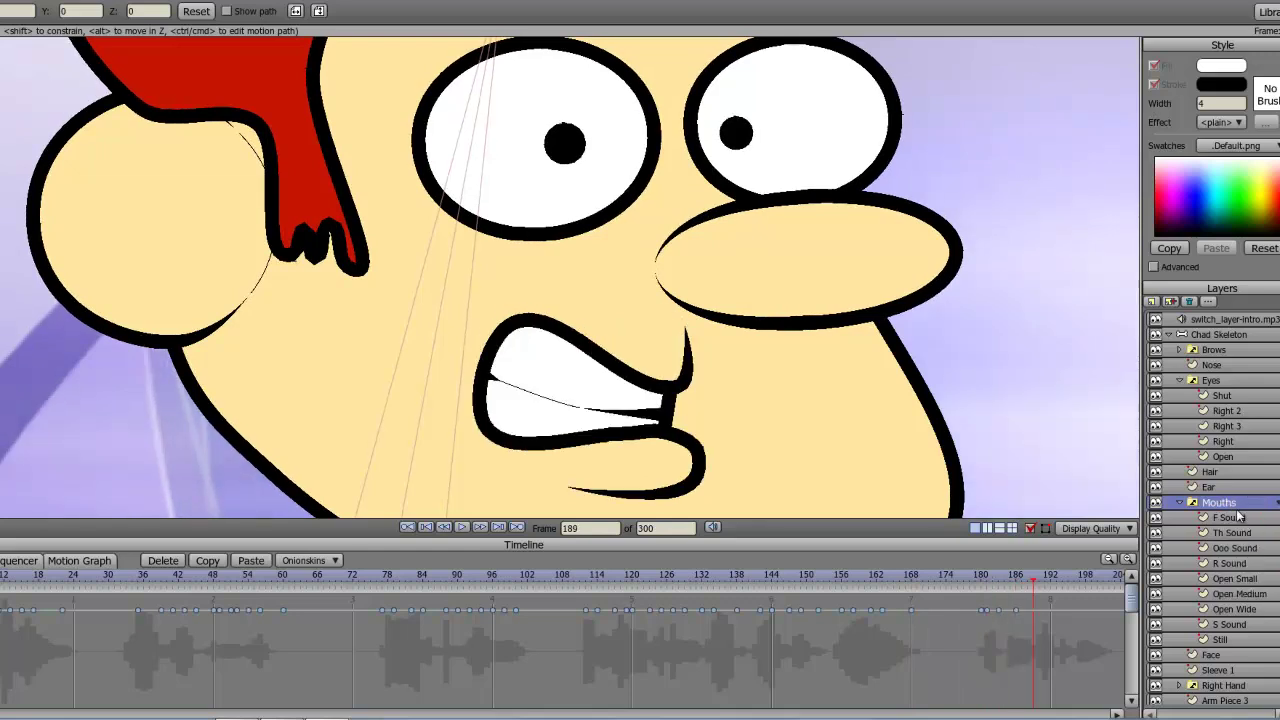
# - Key mouth shapes on the Mouths layer from frame 189 to frame 193, ending on S Sound
pyautogui.rightClick(1222, 505)
pyautogui.click(1250, 539)
pyautogui.rightClick(1222, 505)
pyautogui.click(1245, 519)
# - Key the final mouth shapes on the Mouths layer from frame 196 onward, ending on S Sound at frame 206
pyautogui.rightClick(1222, 505)
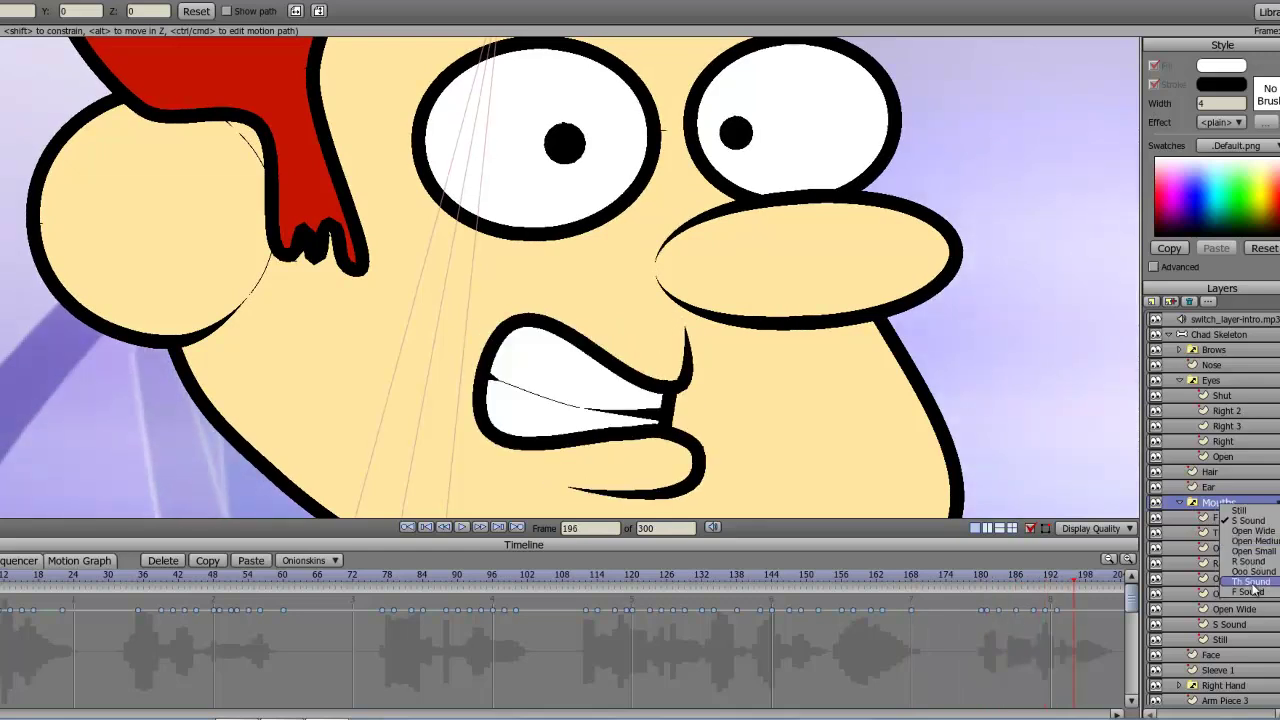
pyautogui.click(1248, 580)
pyautogui.rightClick(1222, 505)
pyautogui.click(1260, 532)
pyautogui.rightClick(1222, 505)
pyautogui.click(1245, 521)
pyautogui.rightClick(1222, 505)
pyautogui.click(1248, 592)
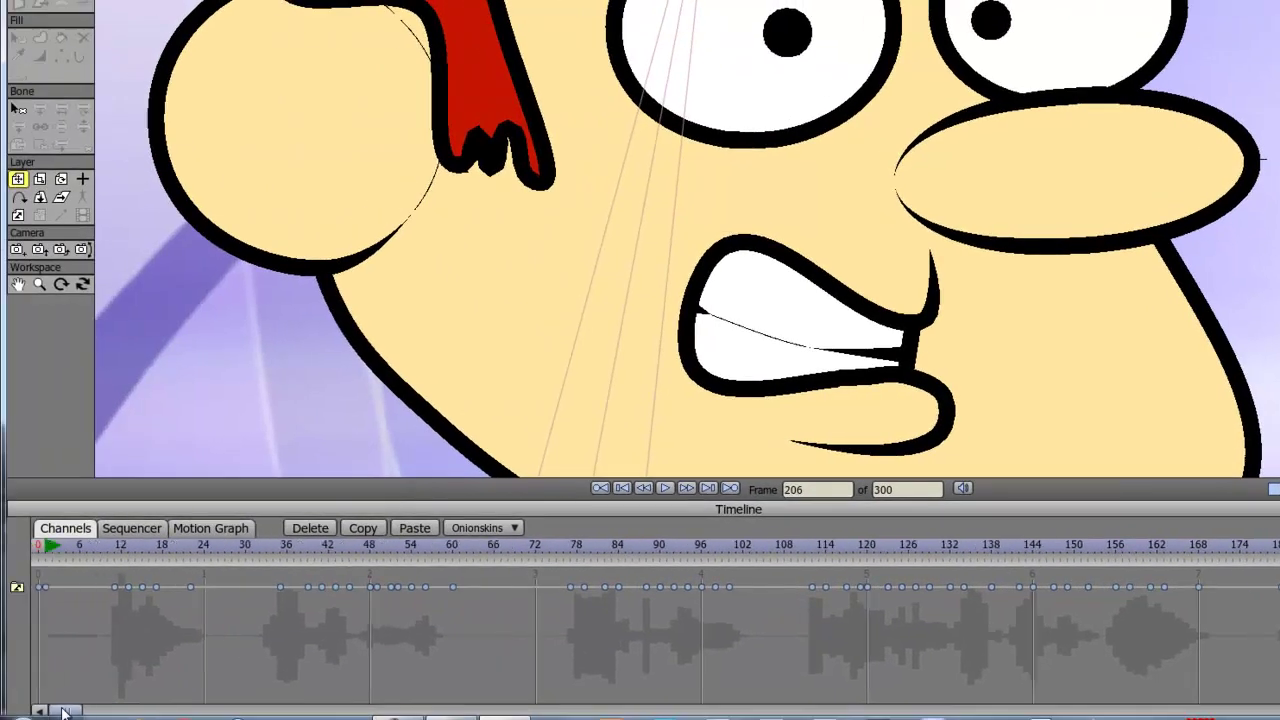
# - Play the animation from frame 0 through the end of the speech to check the lip-sync, and stop playback
pyautogui.click(37, 552)
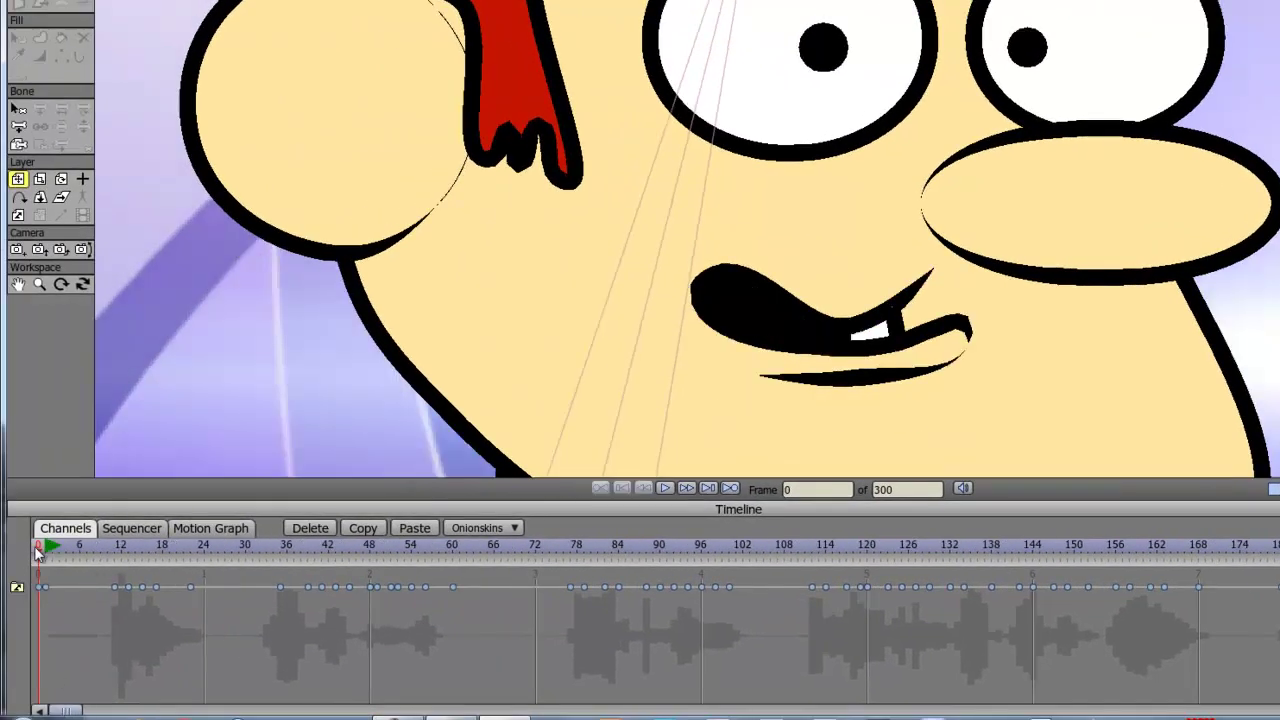
pyautogui.click(665, 489)
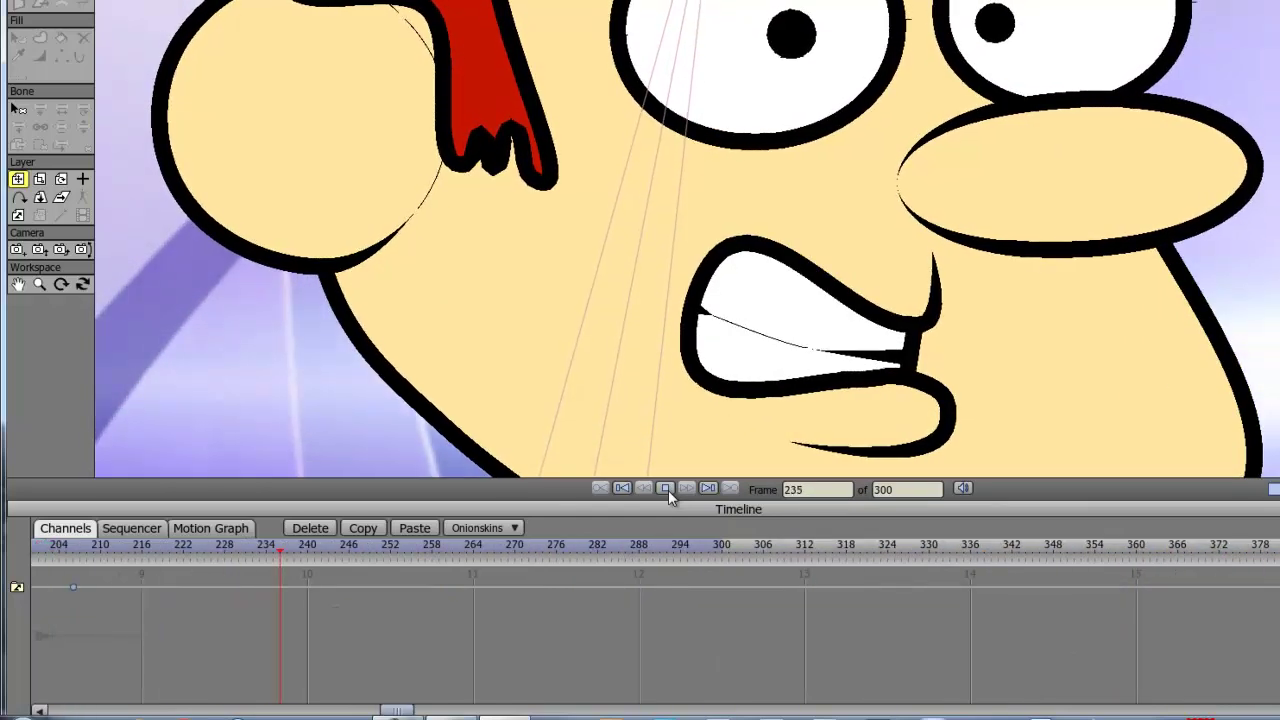
pyautogui.click(668, 490)
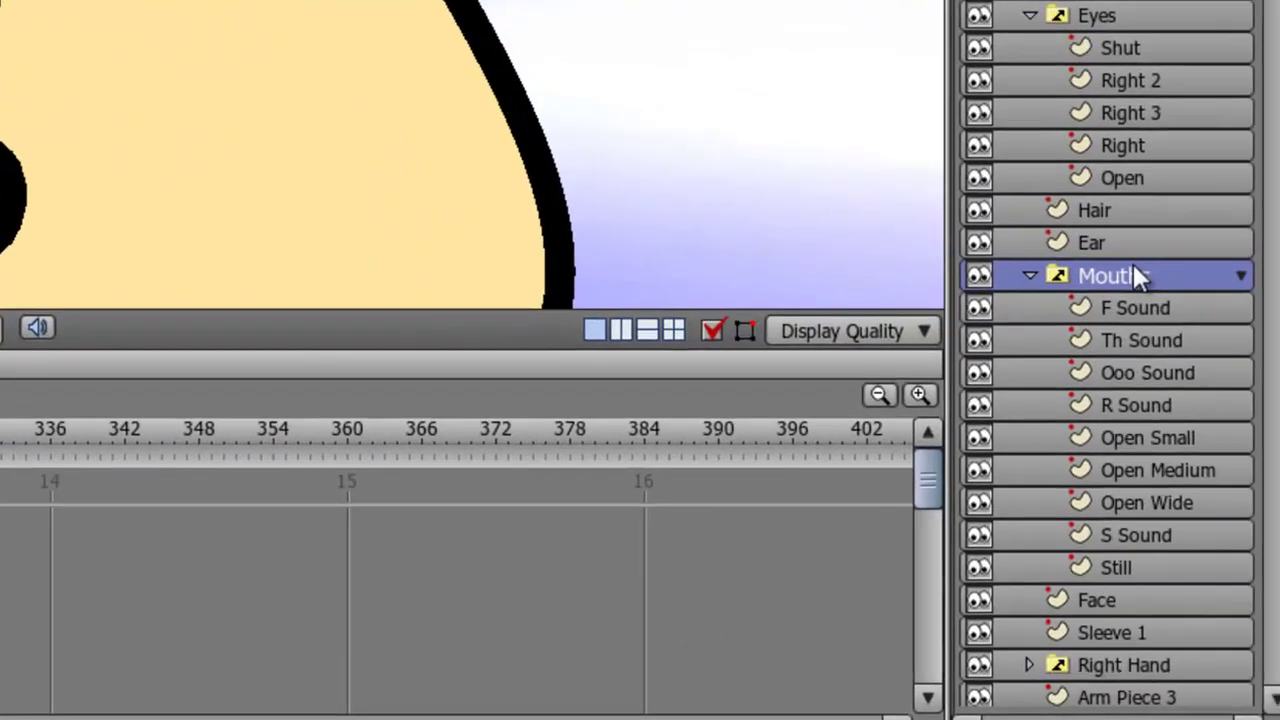
# - Select the F Sound layer inside the Mouths switch layer
pyautogui.click(1135, 306)
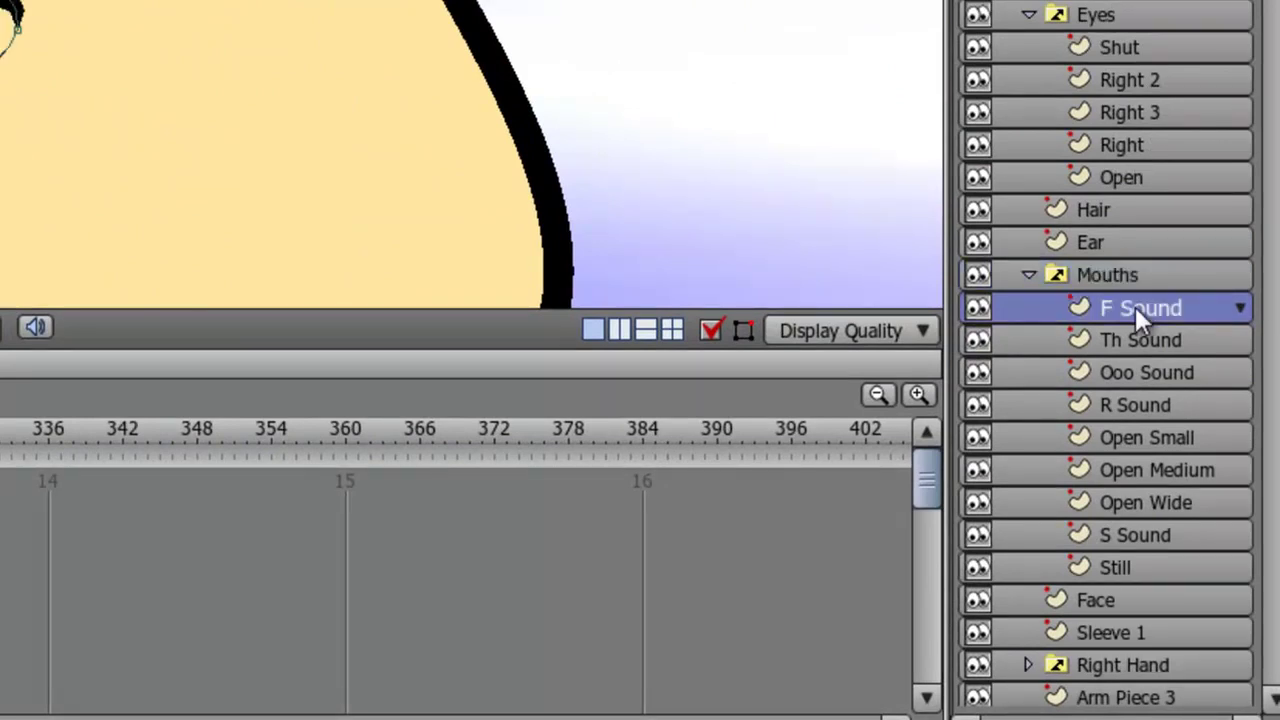